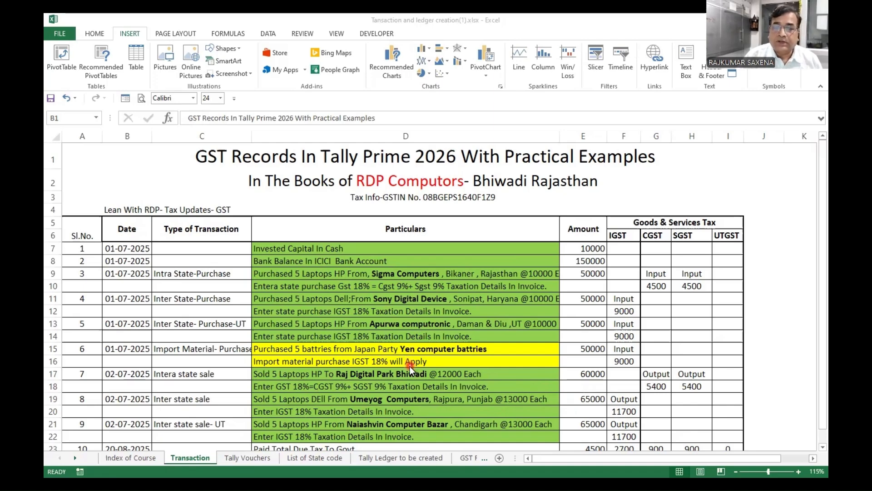
# - Review the inter-state sale to Umeyog Computers in row 19 of the Transaction sheet, from serial number and type to amount and IGST
pyautogui.keyDown('ctrl'); pyautogui.scroll(4, 410, 366); pyautogui.keyUp('ctrl')
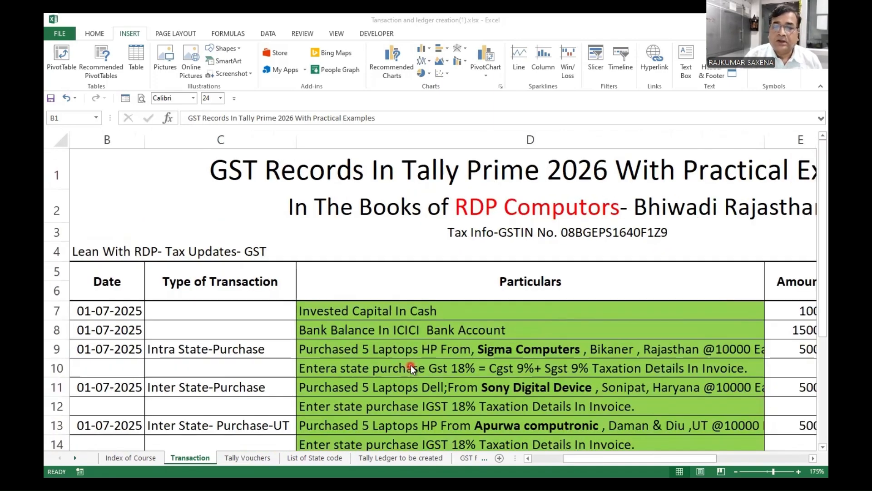
pyautogui.moveTo(408, 380); pyautogui.dragTo(403, 330)
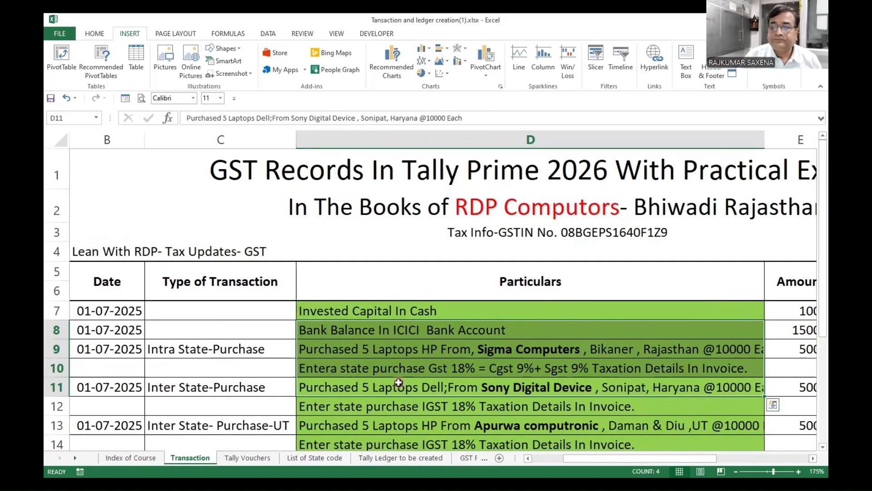
pyautogui.scroll(-4, 400, 371)
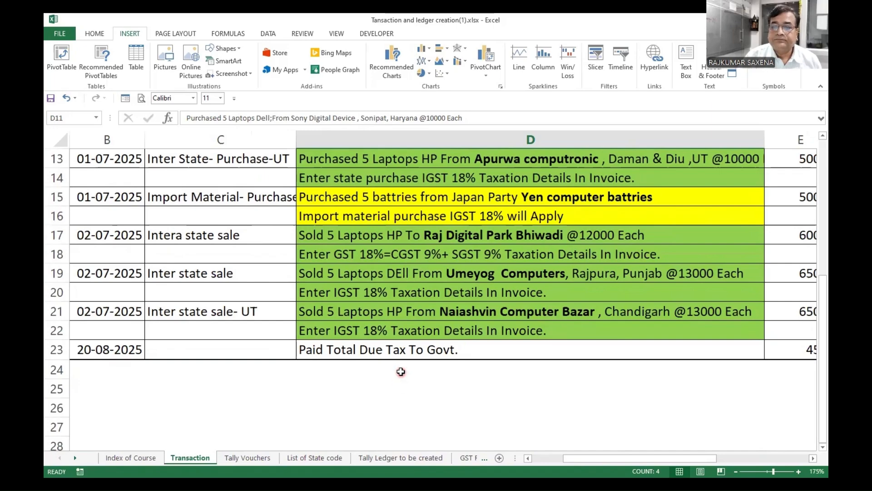
pyautogui.click(182, 275)
pyautogui.click(345, 275)
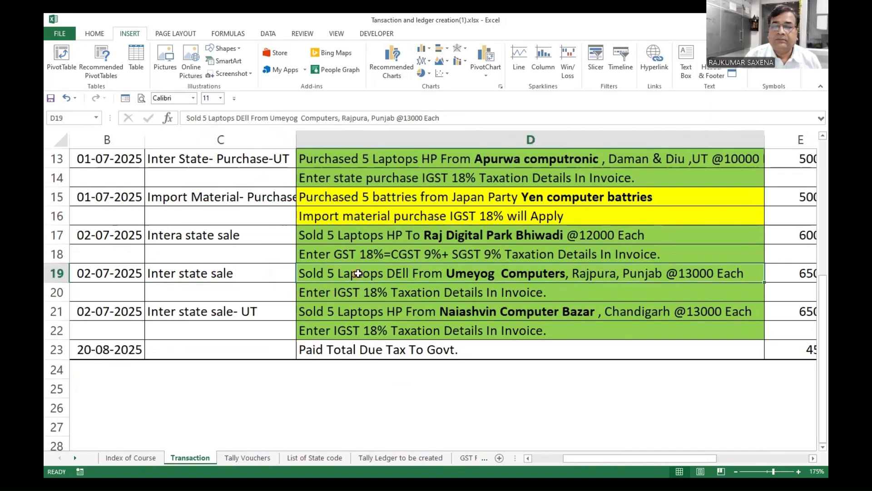
pyautogui.scroll(4, 359, 273)
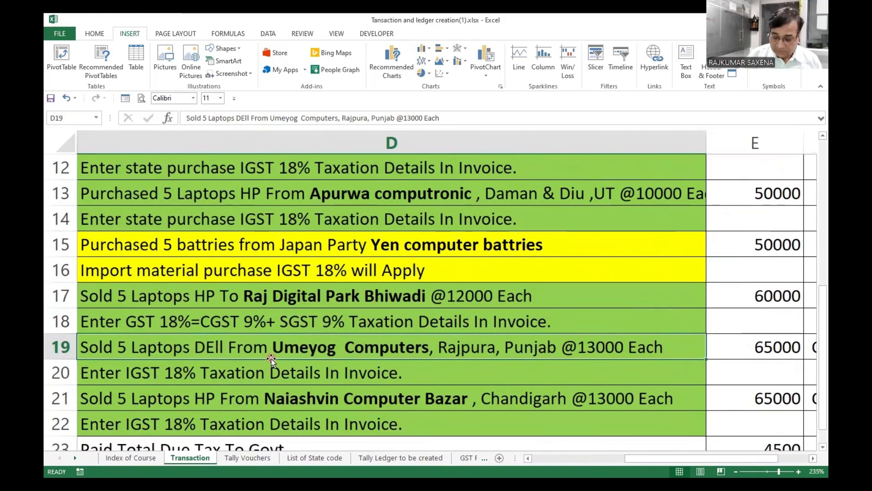
pyautogui.press('Left')
pyautogui.press('Left')
pyautogui.press('Left')
pyautogui.write('0')
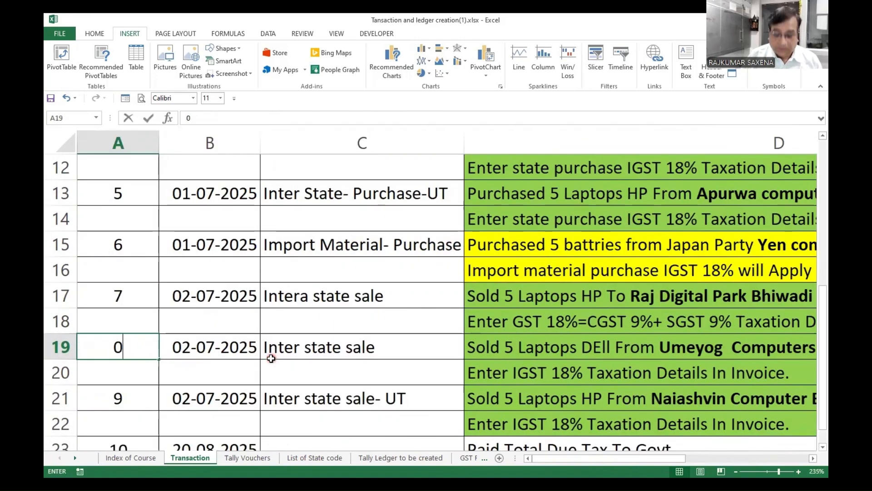
pyautogui.press('Escape')
pyautogui.click(271, 359)
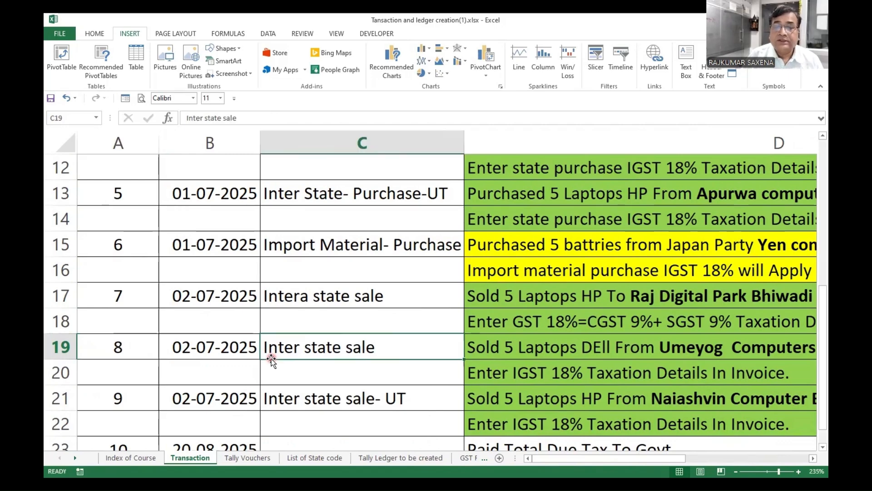
pyautogui.press('Right')
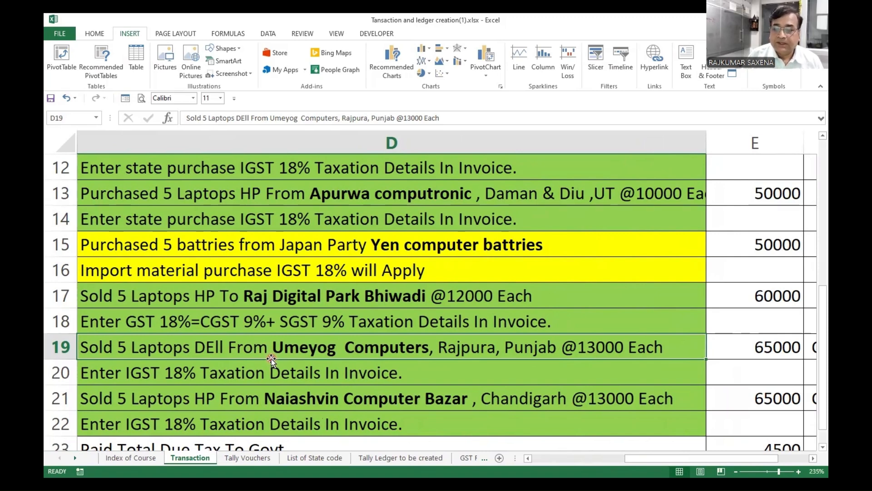
pyautogui.press('Right')
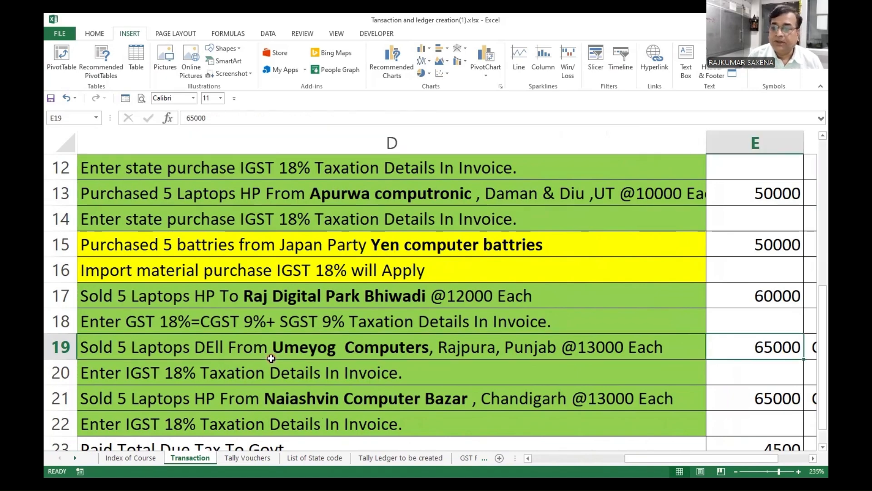
pyautogui.press('Right')
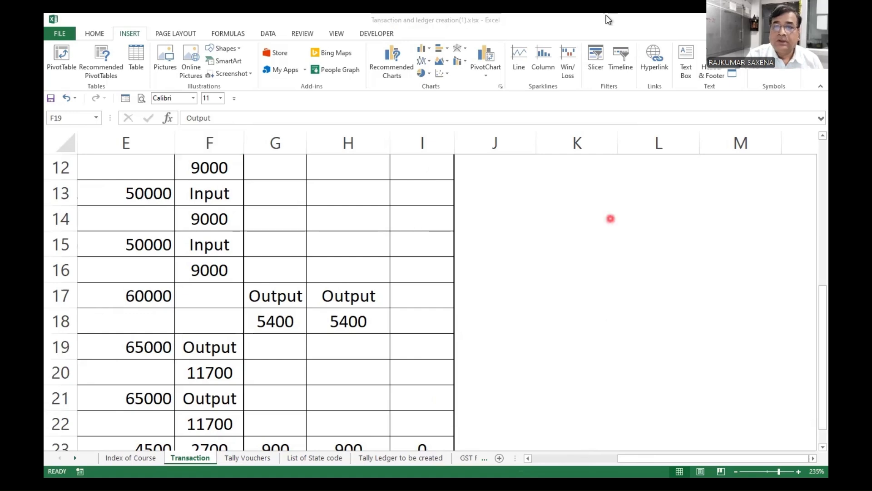
# - Switch to Tally Prime and open a new sales voucher for RDP Computers
pyautogui.hotkey('alt', 'Tab')
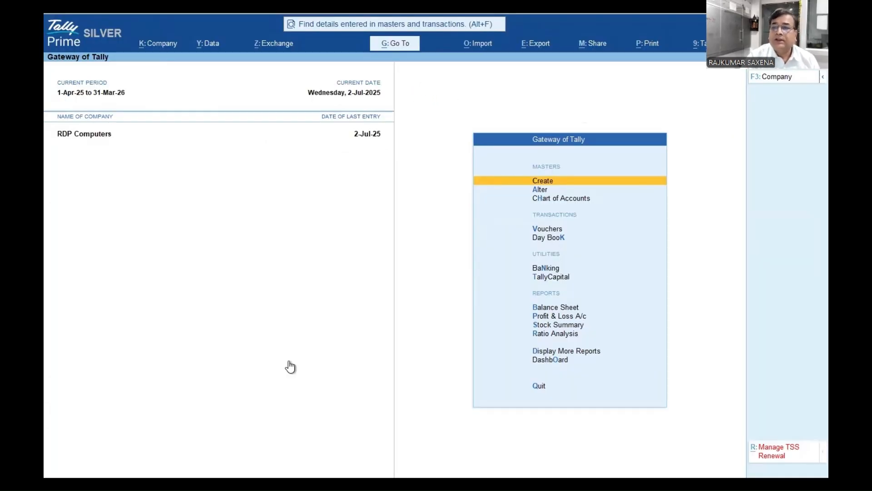
pyautogui.click(384, 250)
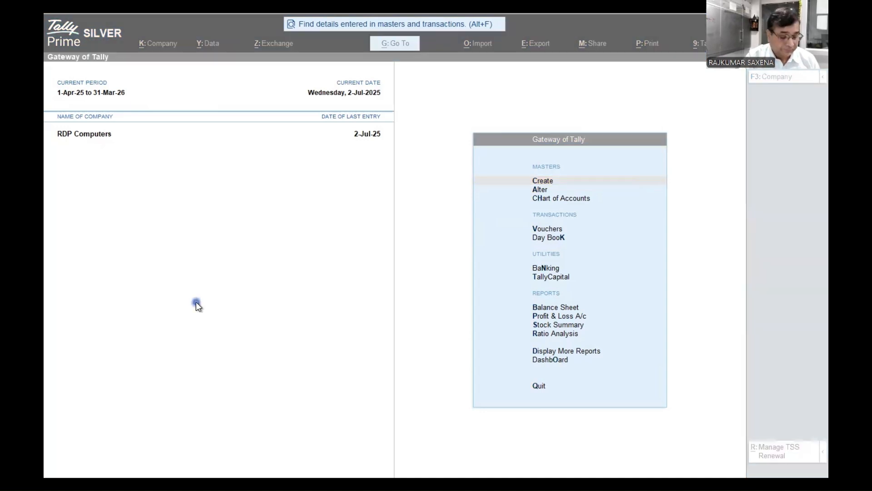
pyautogui.click(543, 181)
pyautogui.press('Escape')
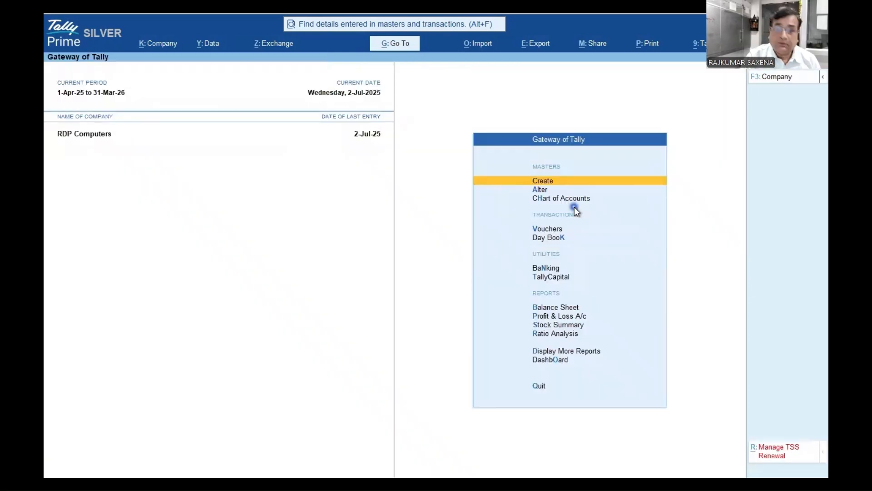
pyautogui.click(552, 229)
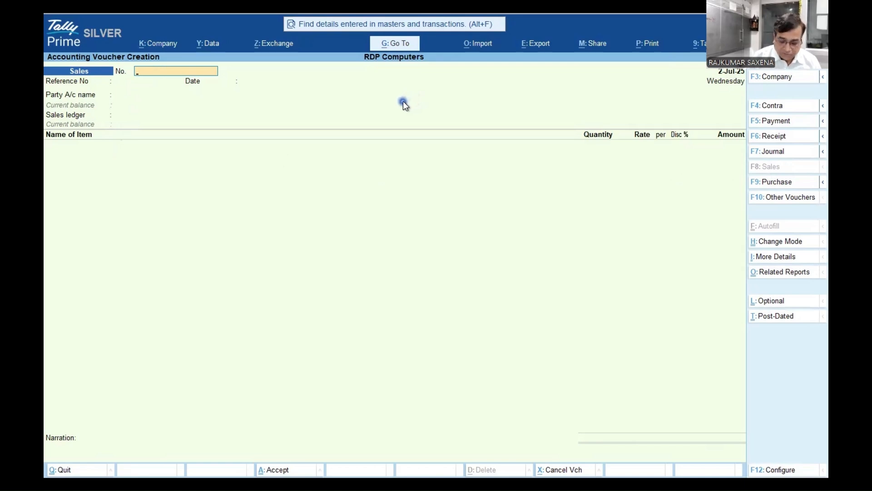
# - Enter RDPC/2026-27/002 as the sales voucher number
pyautogui.write('RDPC/')
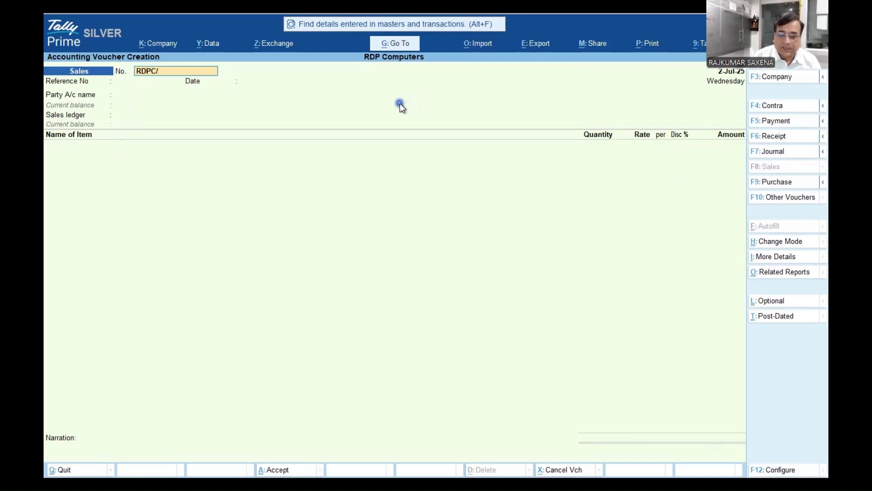
pyautogui.write('2026-27')
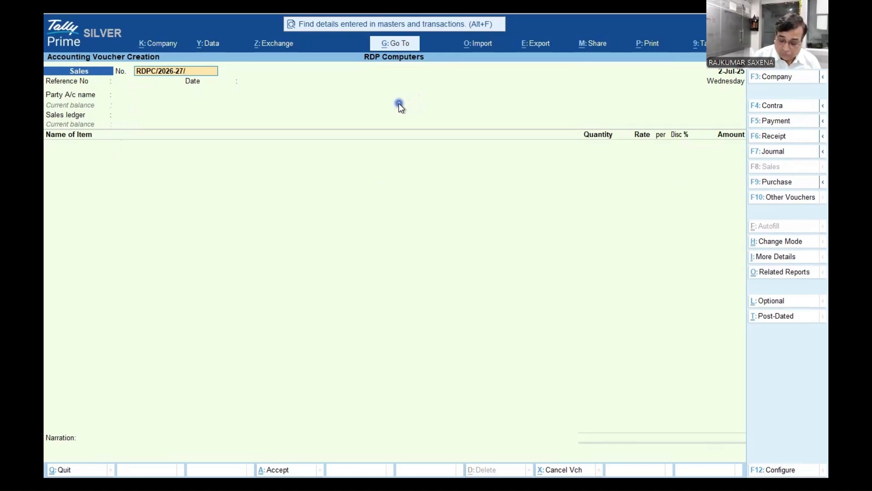
pyautogui.write('/002')
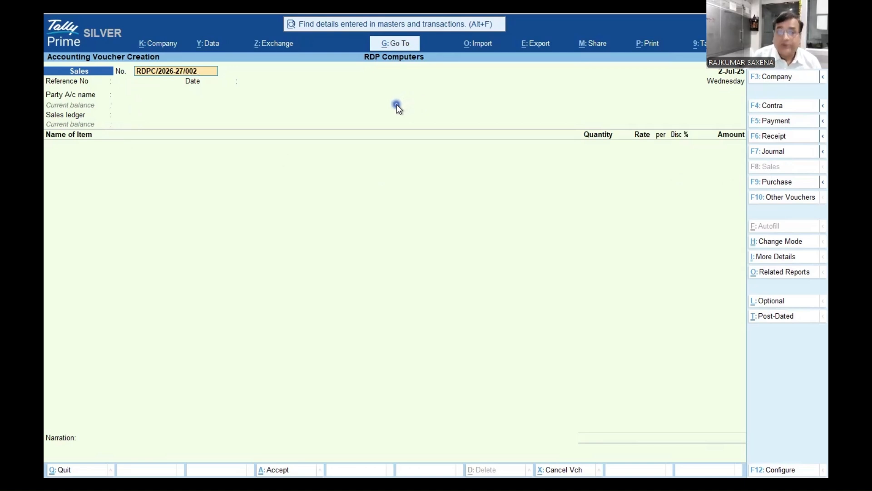
pyautogui.press('Return')
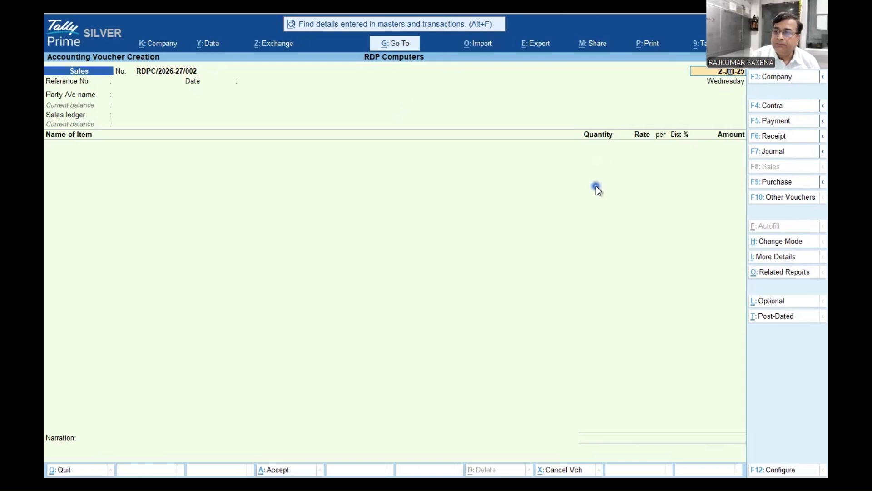
# - Set the sales voucher date to 01.04.2026
pyautogui.press('BackSpace')
pyautogui.press('BackSpace')
pyautogui.press('BackSpace')
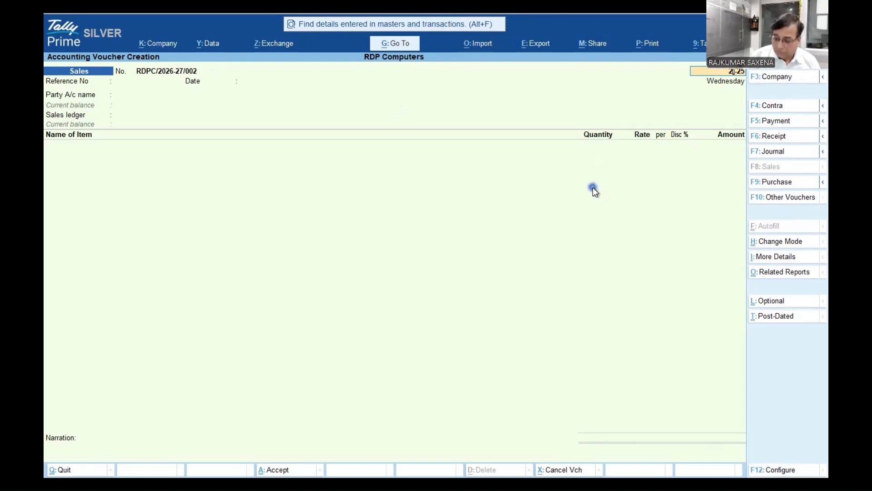
pyautogui.press('BackSpace')
pyautogui.press('BackSpace')
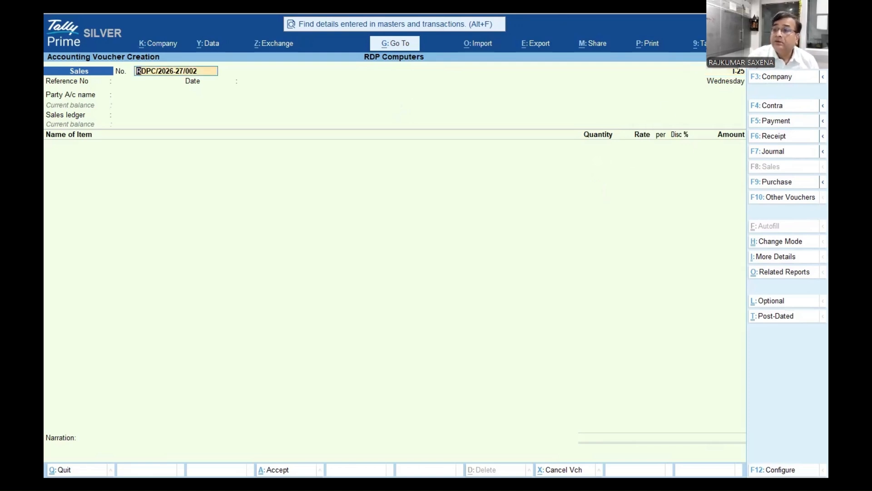
pyautogui.click(737, 70)
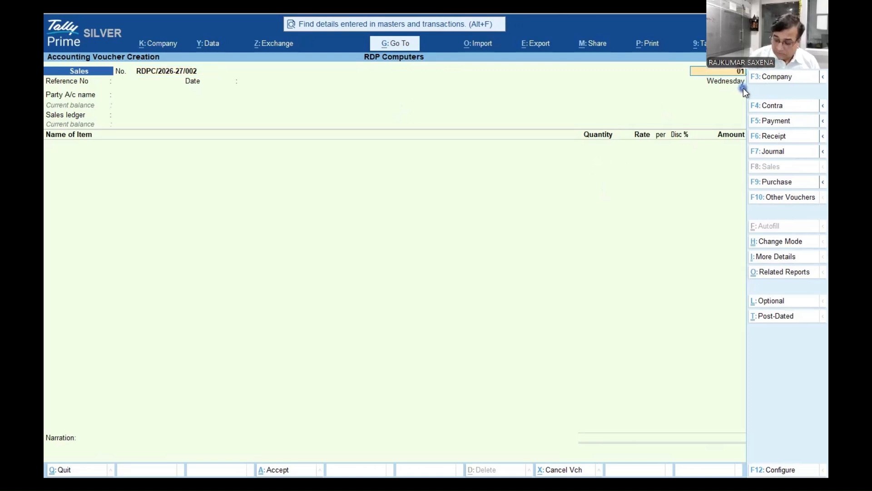
pyautogui.write('.04.2026')
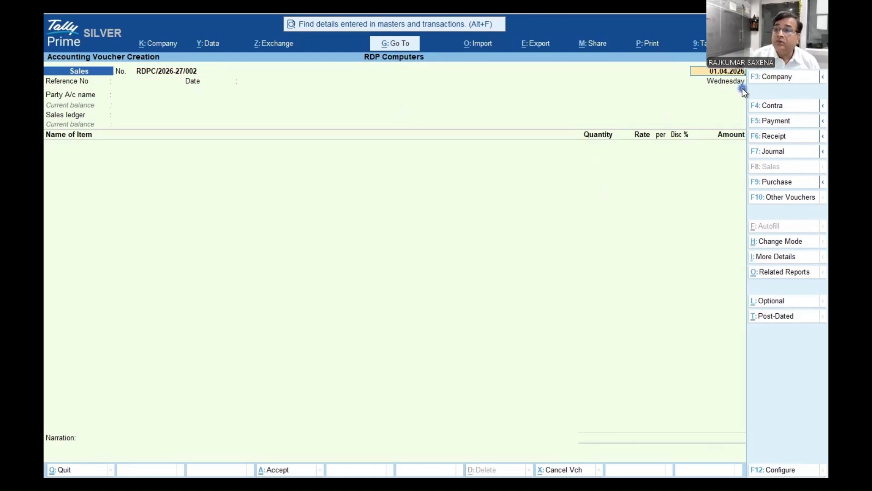
pyautogui.press('Return')
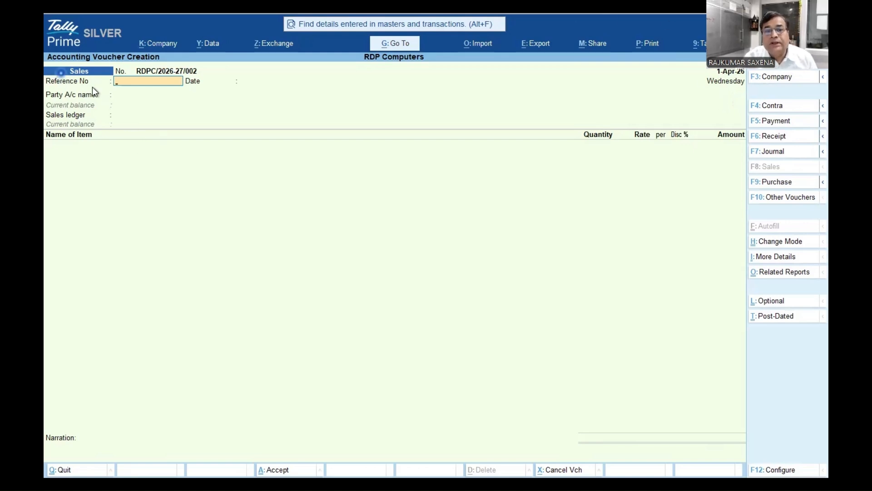
# - Enter the customer's purchase order number as the voucher's reference number, with 31.03.2026 as the reference date
pyautogui.click(142, 83)
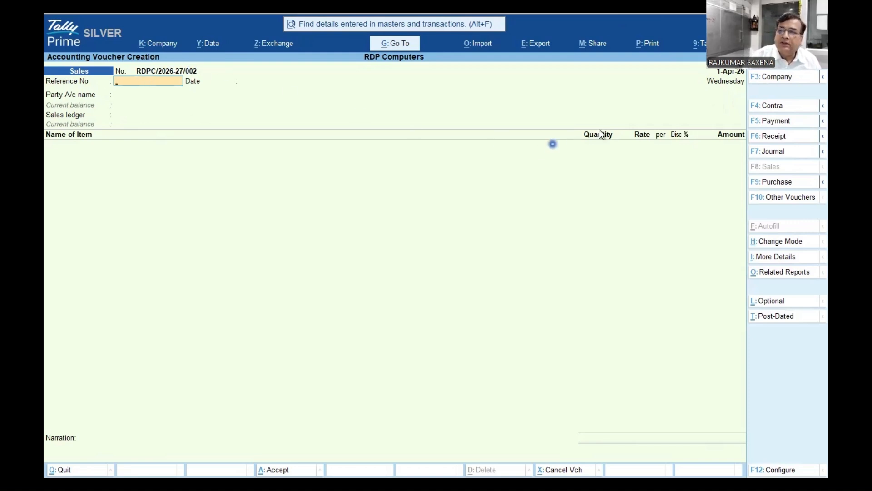
pyautogui.click(146, 89)
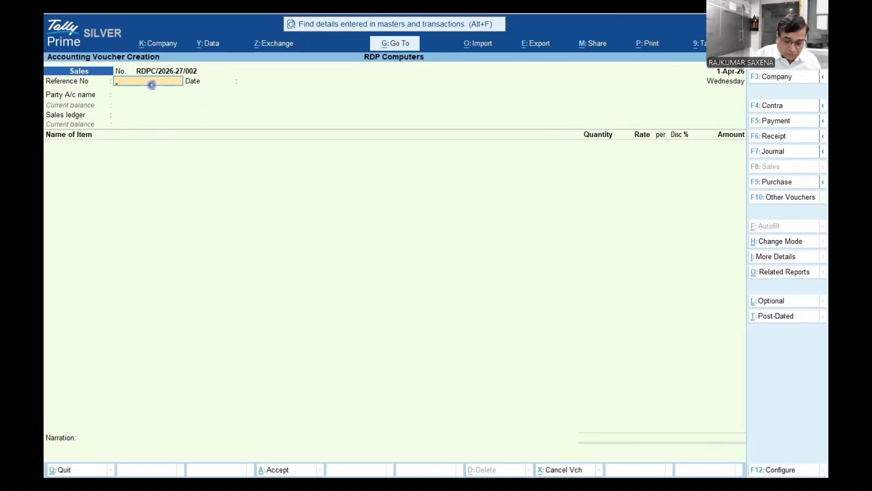
pyautogui.write('um')
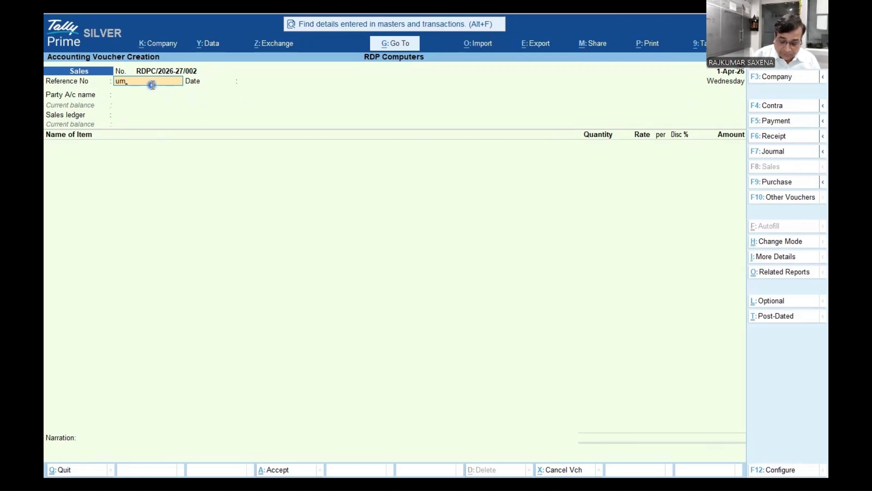
pyautogui.write('-')
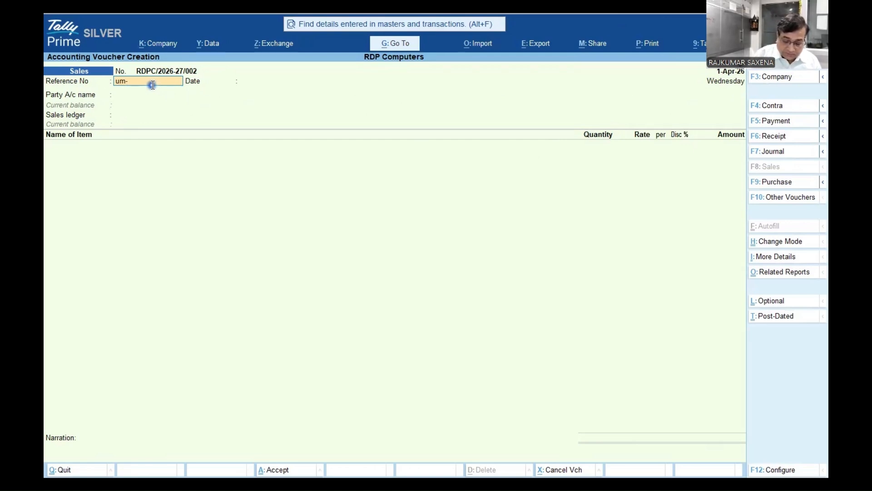
pyautogui.press('BackSpace')
pyautogui.press('BackSpace')
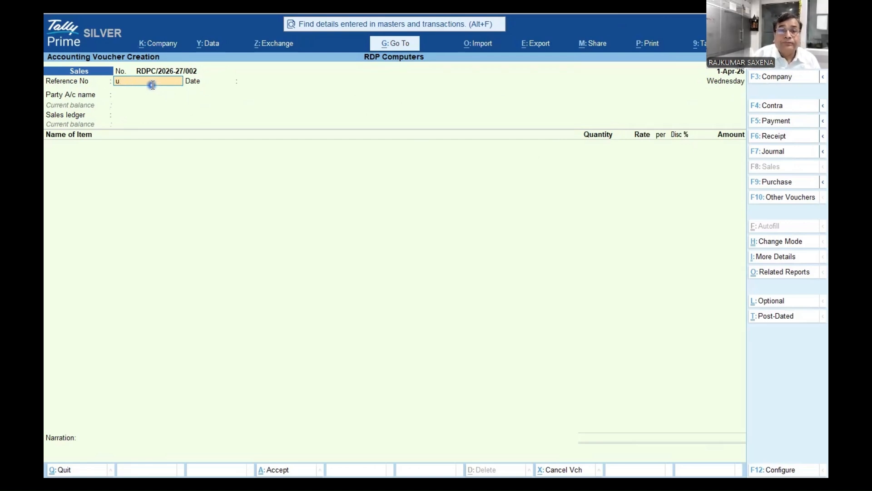
pyautogui.write('UM')
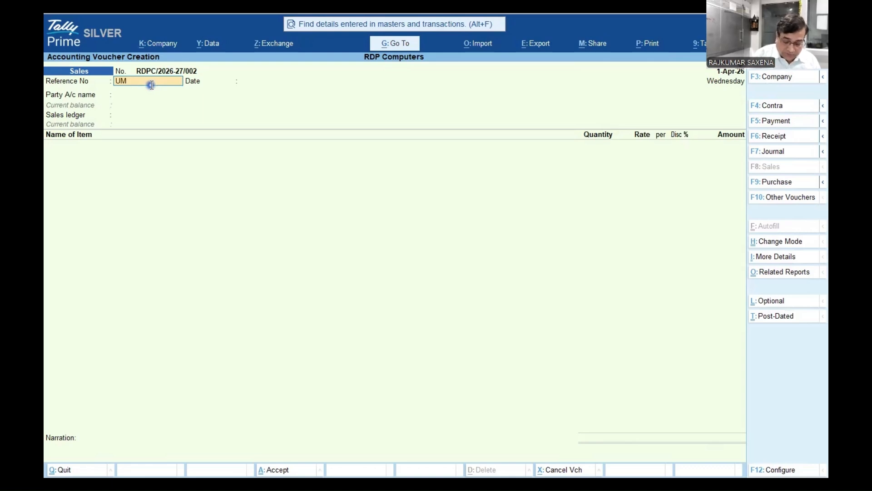
pyautogui.write('-PO')
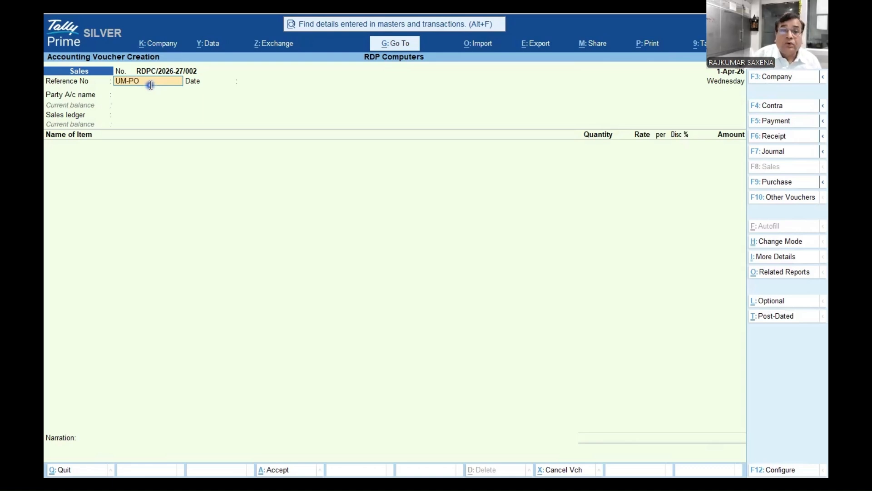
pyautogui.write('/')
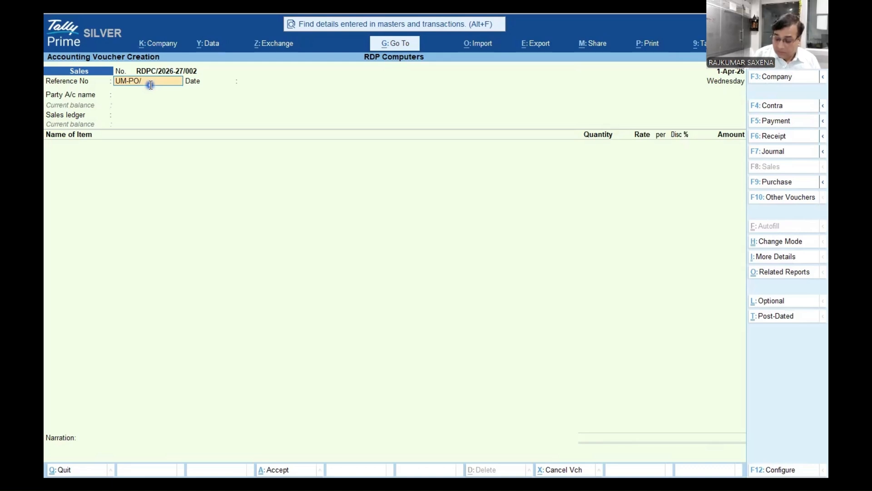
pyautogui.write('0046')
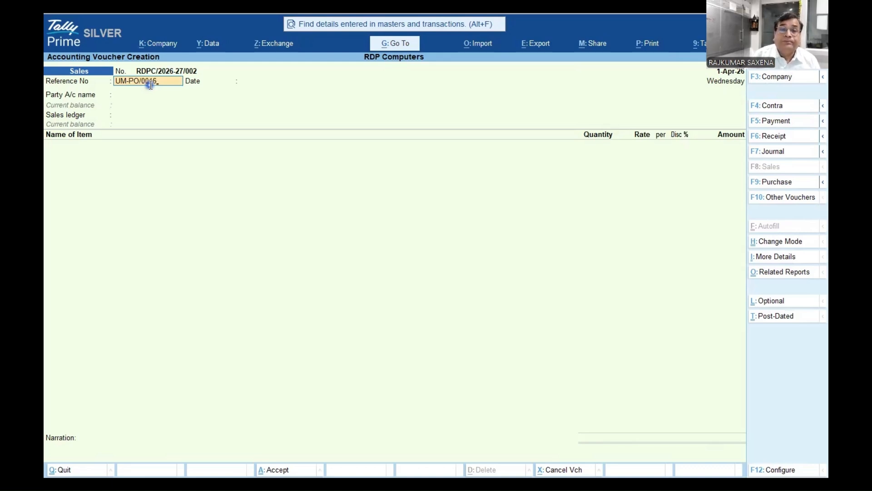
pyautogui.press('Return')
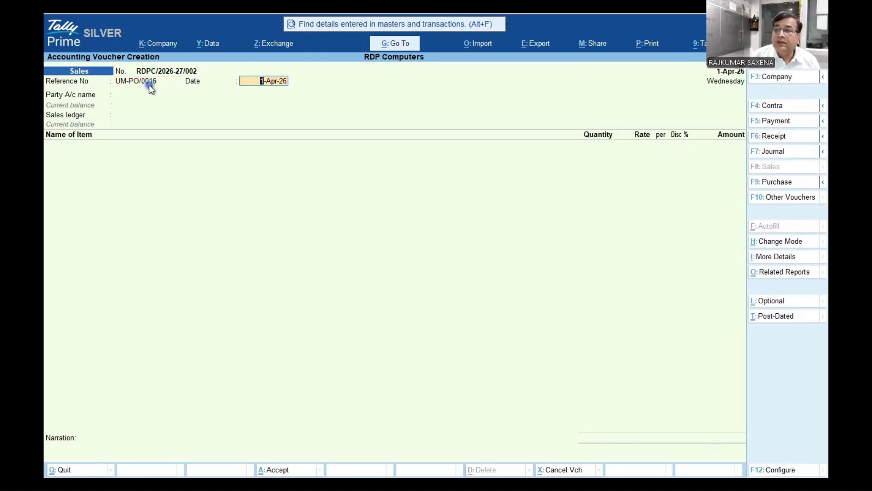
pyautogui.write('3')
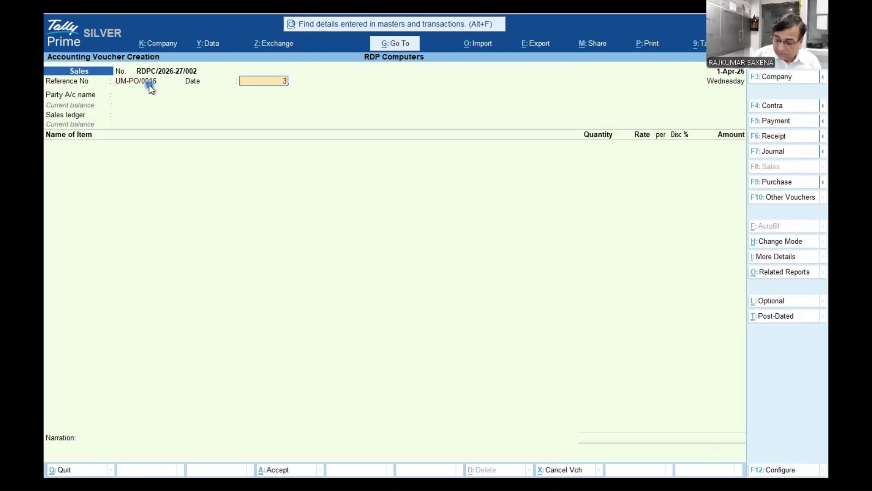
pyautogui.write('1.03.2026')
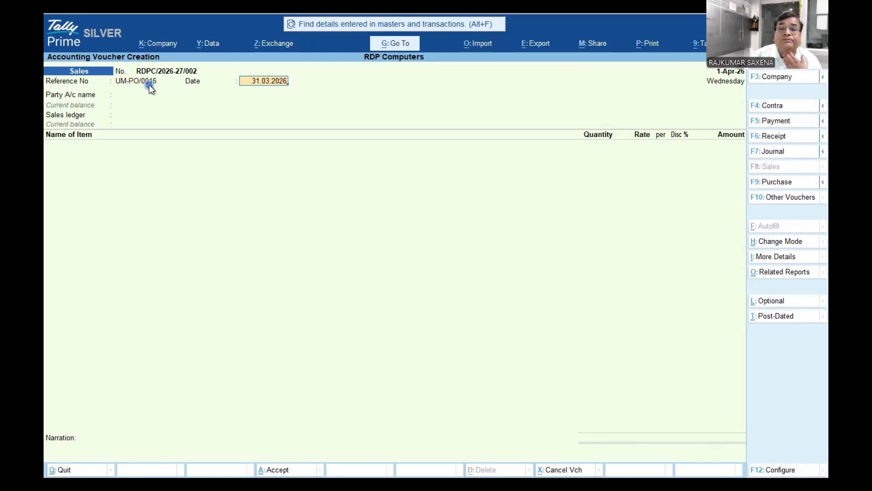
# - Choose Umeyog Computers as the party account of the sales voucher
pyautogui.press('Return')
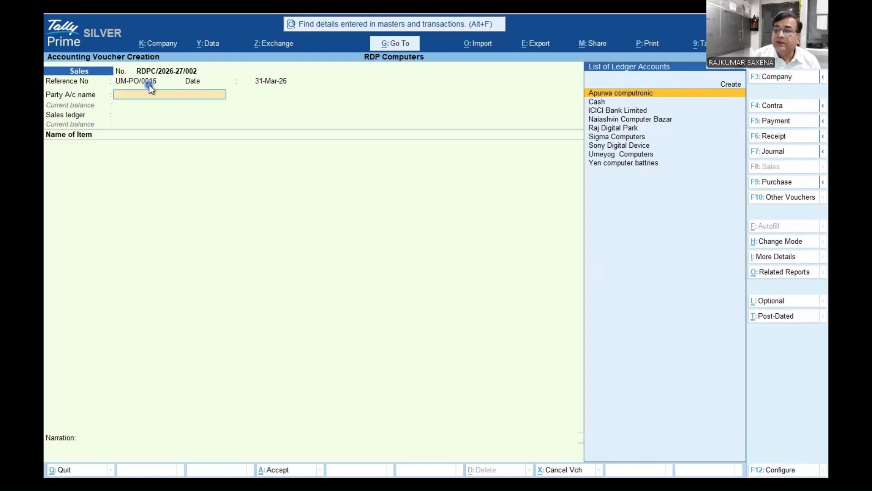
pyautogui.press('Down')
pyautogui.press('Down')
pyautogui.press('Down')
pyautogui.press('Down')
pyautogui.press('Down')
pyautogui.press('Down')
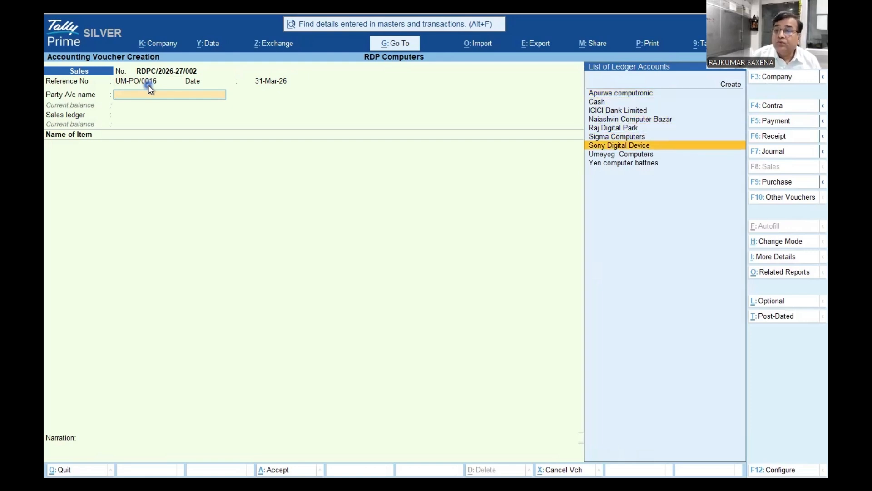
pyautogui.press('Down')
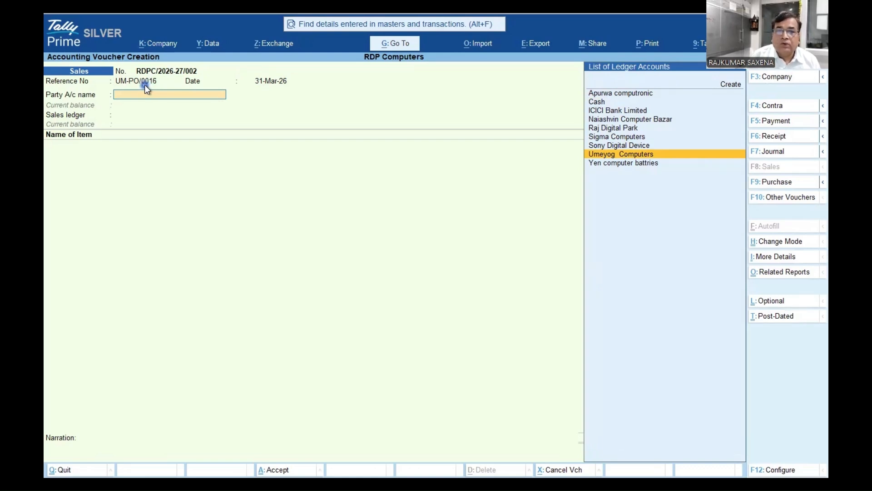
pyautogui.press('Return')
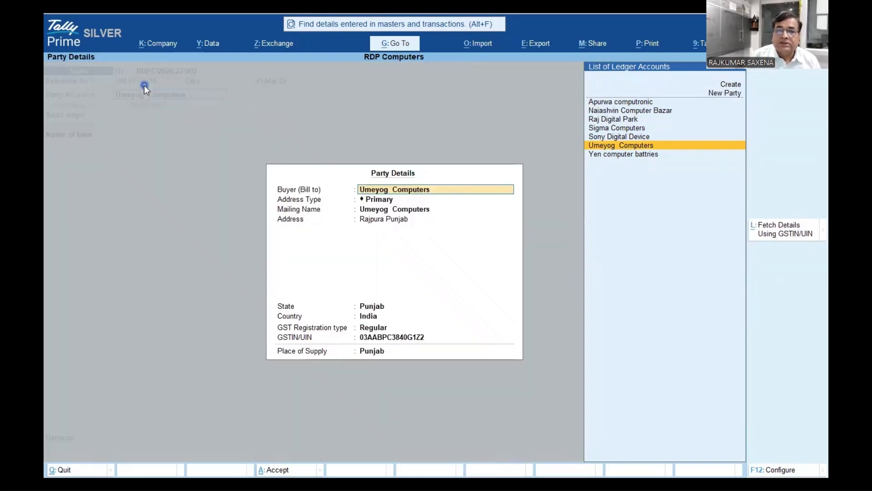
# - Accept the buyer's party details and choose Inter state sales Other state- as the sales ledger
pyautogui.press('Return')
pyautogui.press('Return')
pyautogui.press('Return')
pyautogui.press('Return')
pyautogui.press('Return')
pyautogui.press('Return')
pyautogui.press('Return')
pyautogui.press('Return')
pyautogui.press('Return')
pyautogui.press('Return')
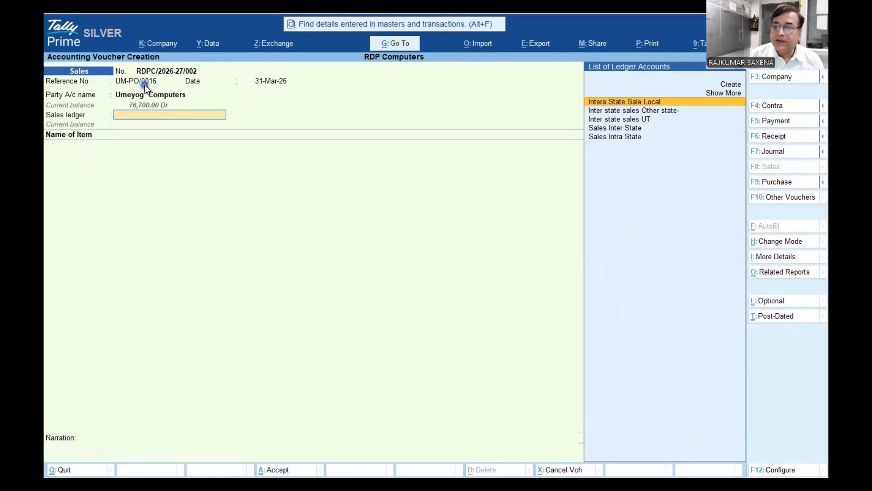
pyautogui.press('Down')
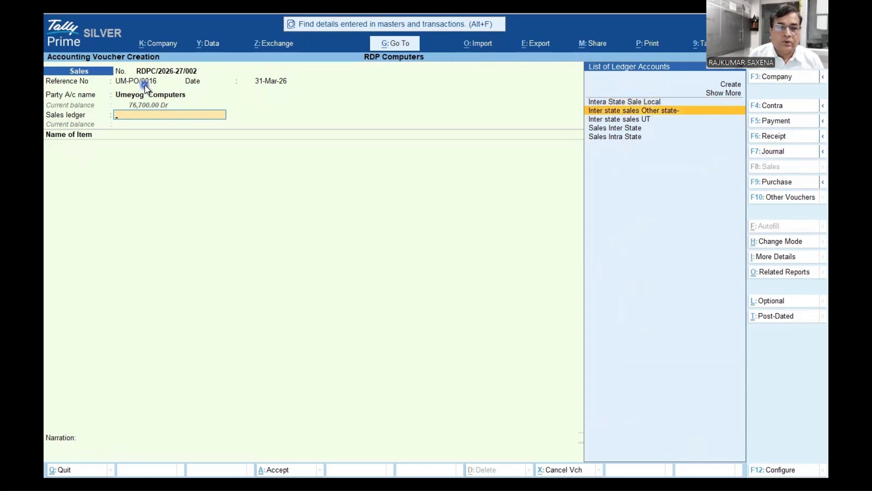
pyautogui.press('Return')
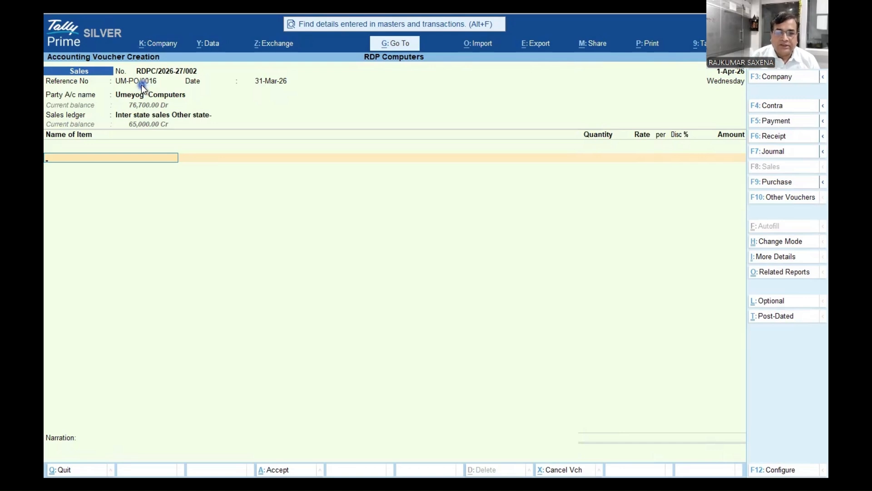
# - Add the stock item Dell Leptop with a quantity of 5 PCS at a rate of 13,000.00, without discount
pyautogui.write('Del')
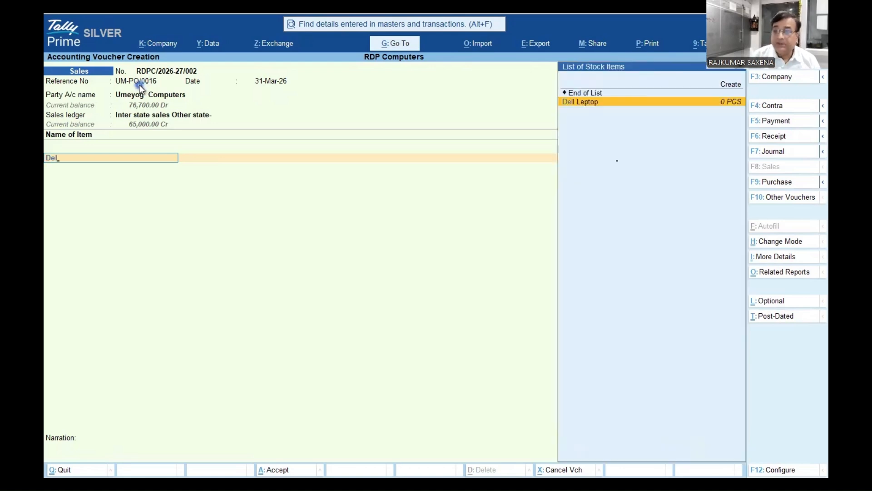
pyautogui.press('Return')
pyautogui.write('5')
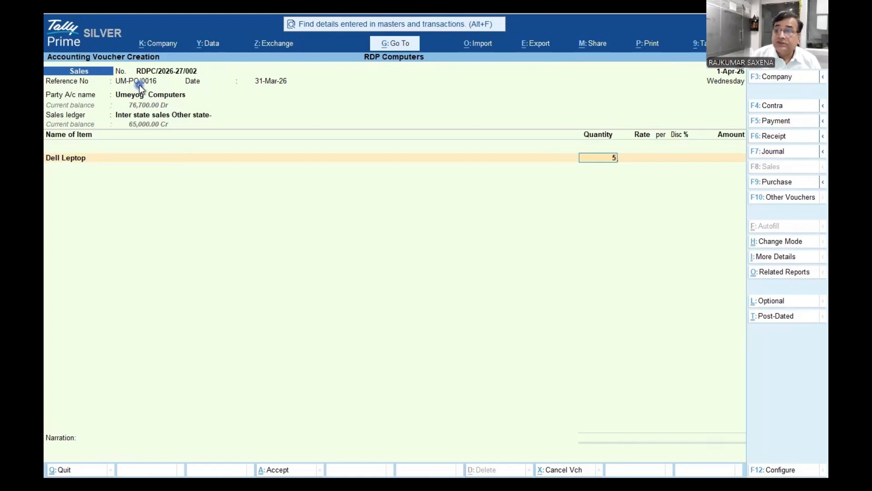
pyautogui.press('Return')
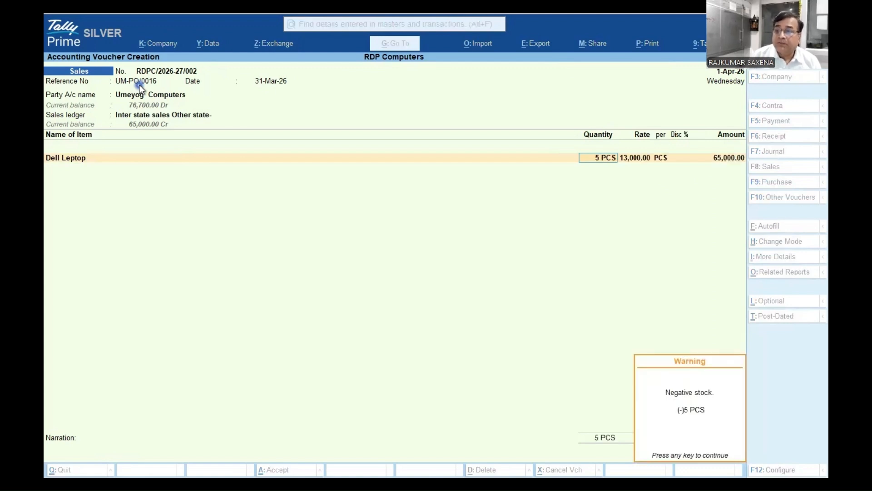
pyautogui.press('Return')
pyautogui.press('Return')
pyautogui.press('Return')
pyautogui.press('Return')
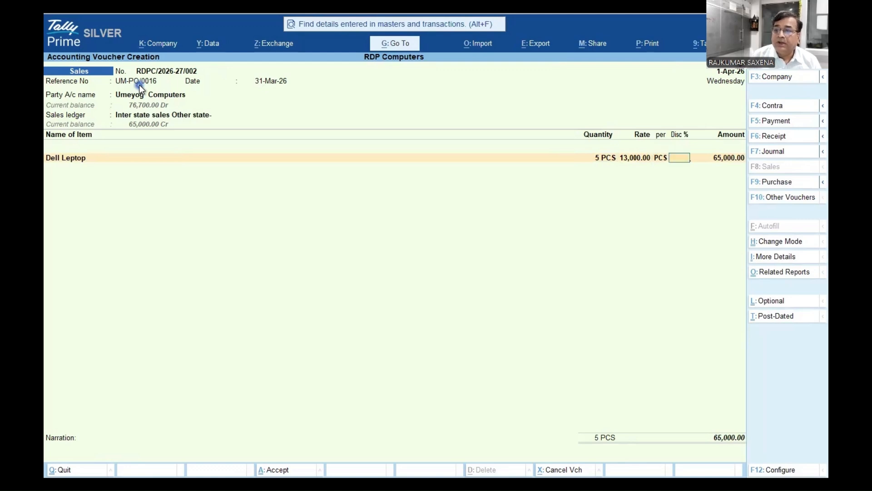
pyautogui.press('Return')
pyautogui.press('Return')
pyautogui.press('Return')
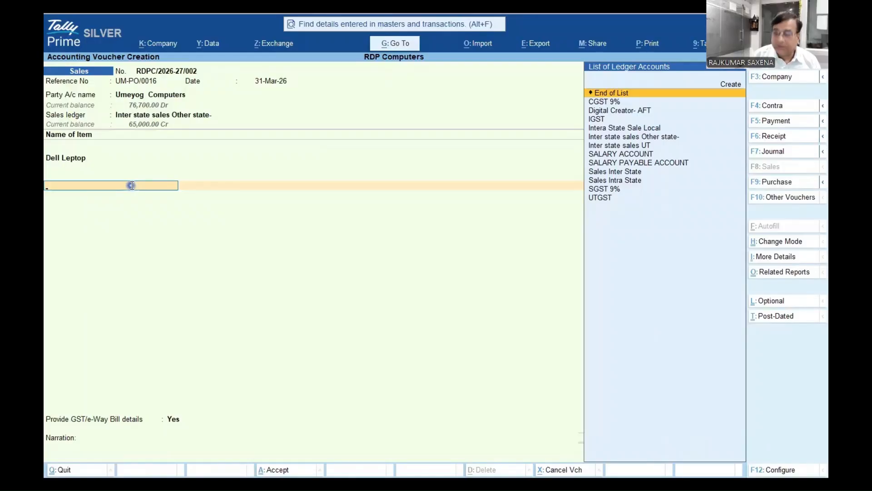
# - Add the IGST ledger as the tax line beneath the Dell Leptop item
pyautogui.press('Down')
pyautogui.press('Down')
pyautogui.press('Down')
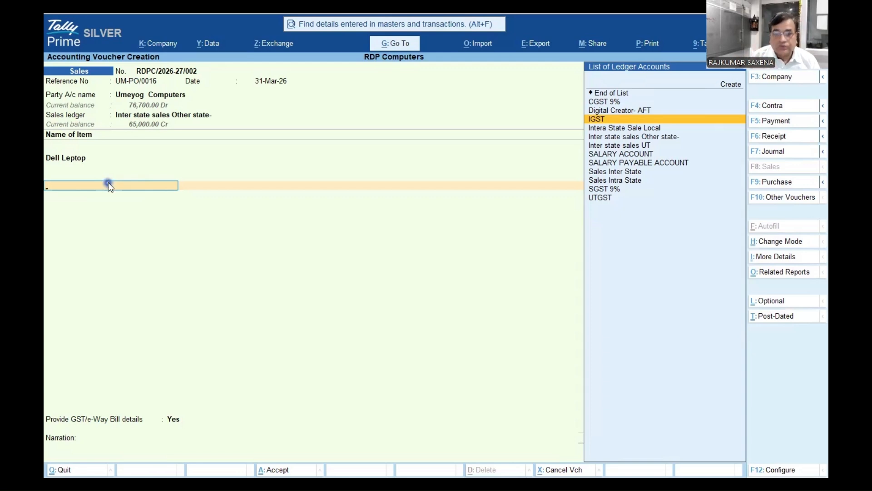
pyautogui.press('Return')
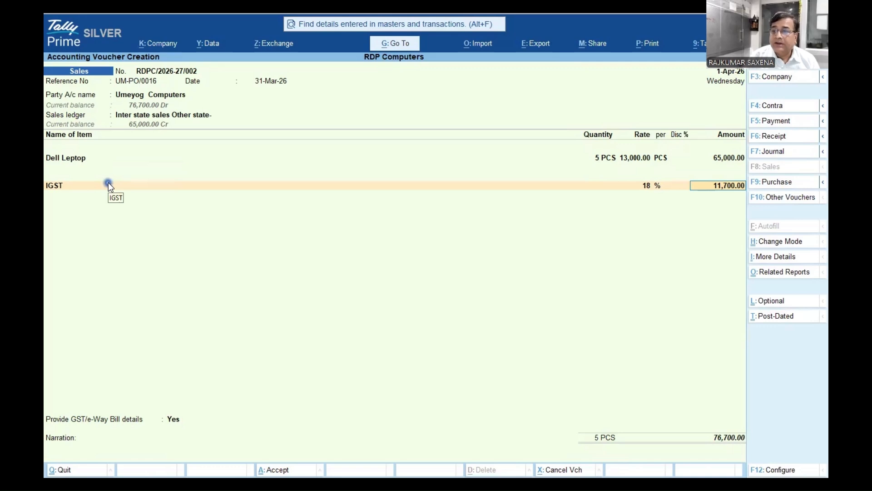
# - Rename the IGST ledger from within the voucher as IGST Outward 18% and save the ledger
pyautogui.click(108, 184)
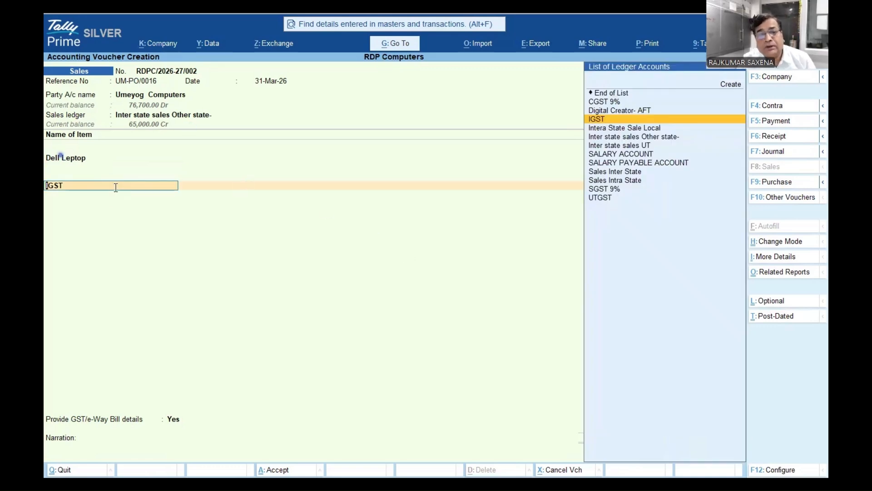
pyautogui.click(63, 185)
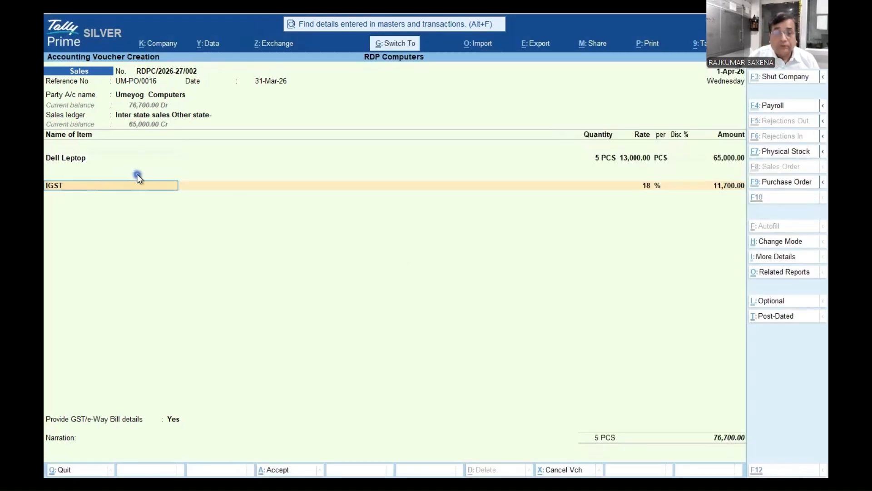
pyautogui.hotkey('ctrl', 'Return')
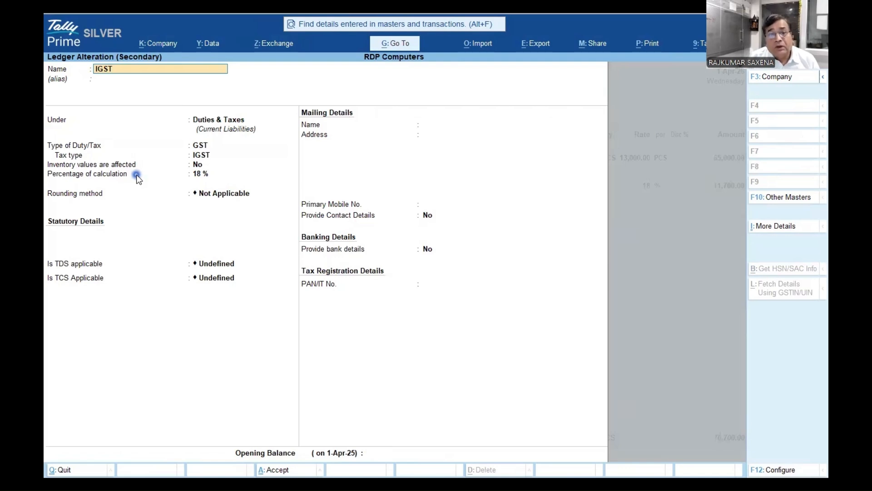
pyautogui.write('O')
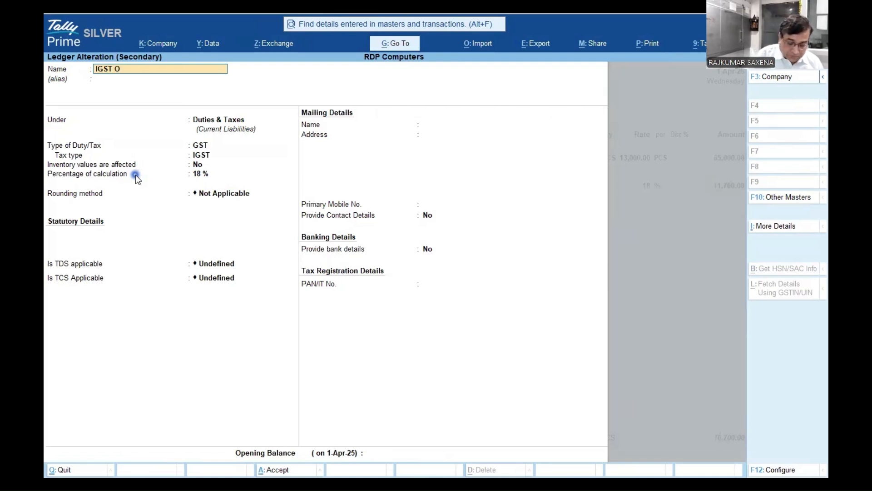
pyautogui.write('utward')
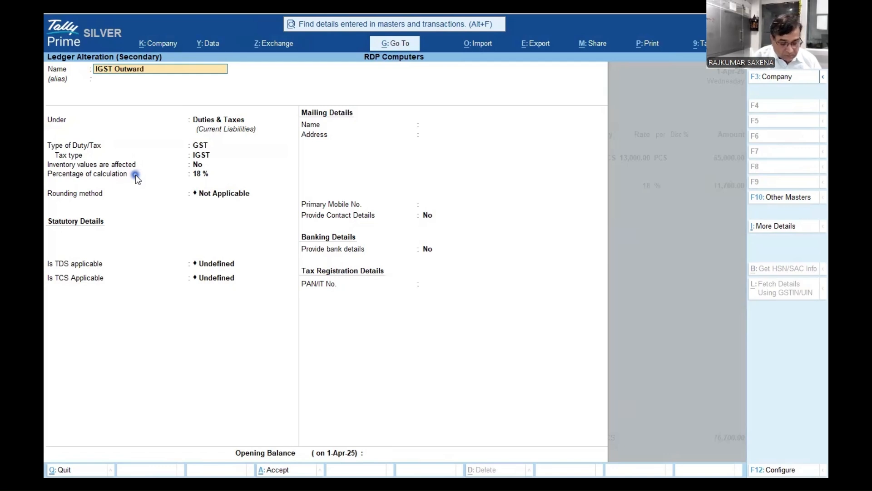
pyautogui.write(' 18')
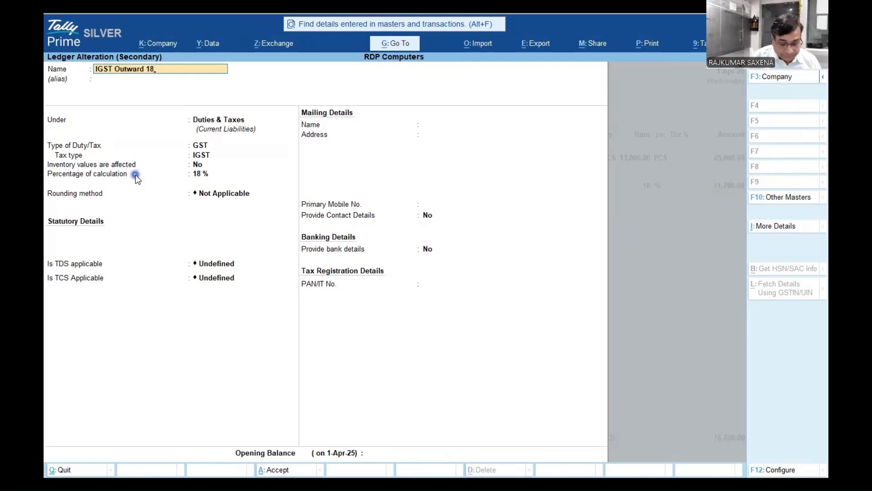
pyautogui.write('%')
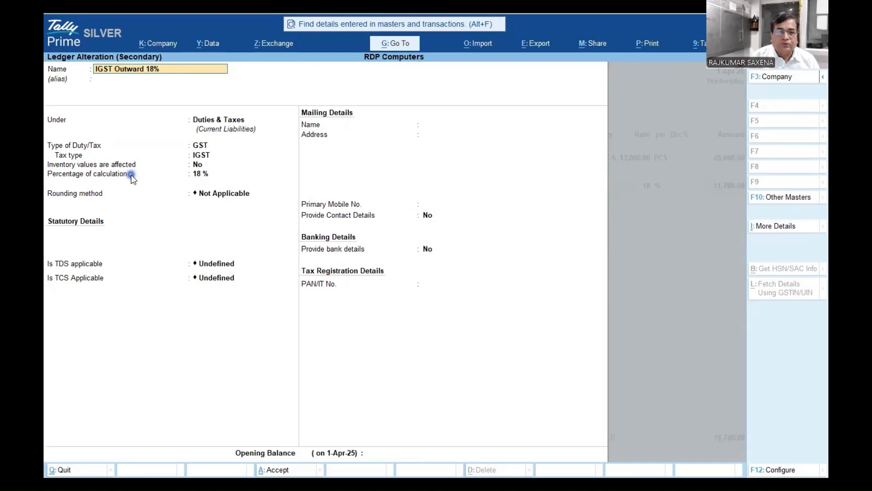
pyautogui.hotkey('ctrl', 'a')
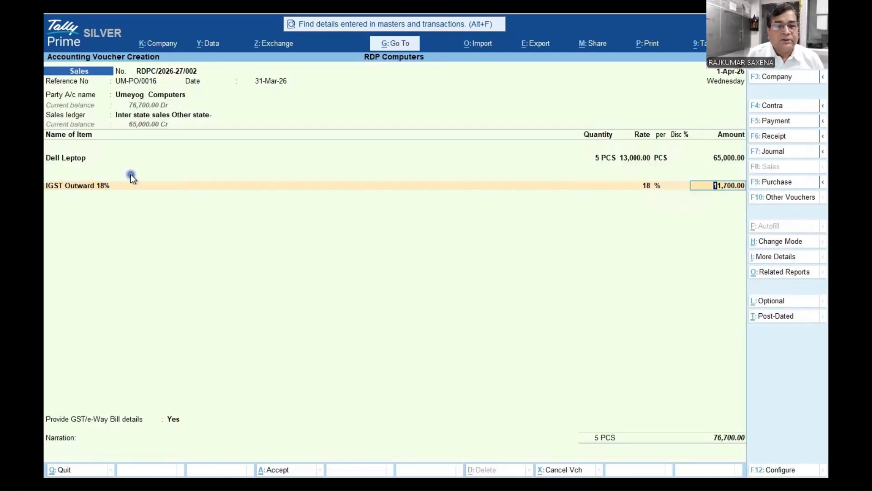
# - Provide the GST/e-Way Bill details, keeping Bhiwadi as the dispatch place and entering Rajpura Punjab as the ship-to place
pyautogui.press('Return')
pyautogui.press('Return')
pyautogui.press('Return')
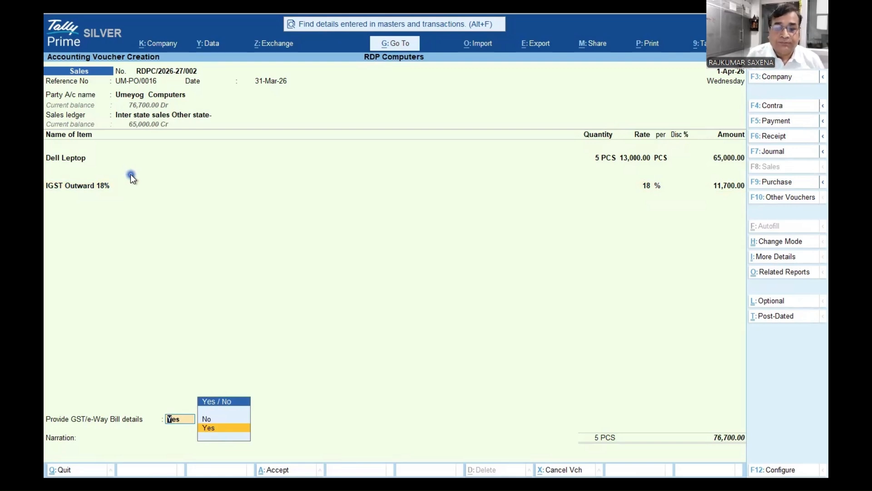
pyautogui.press('Return')
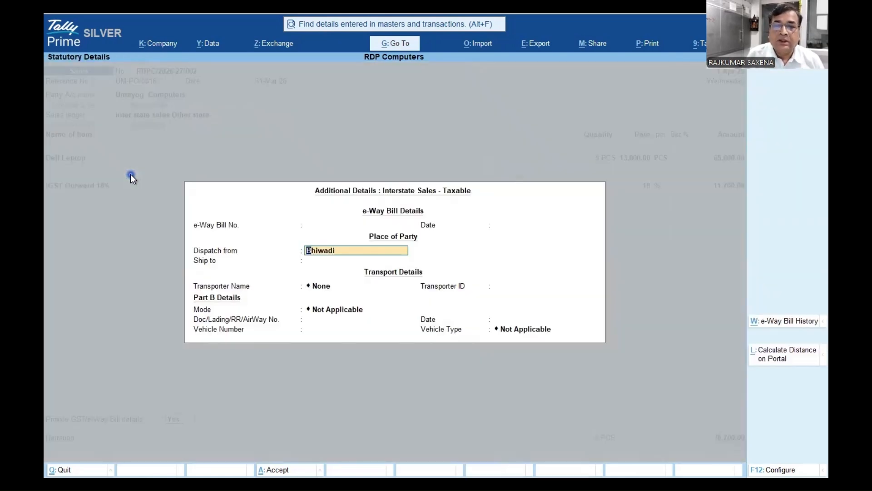
pyautogui.press('Return')
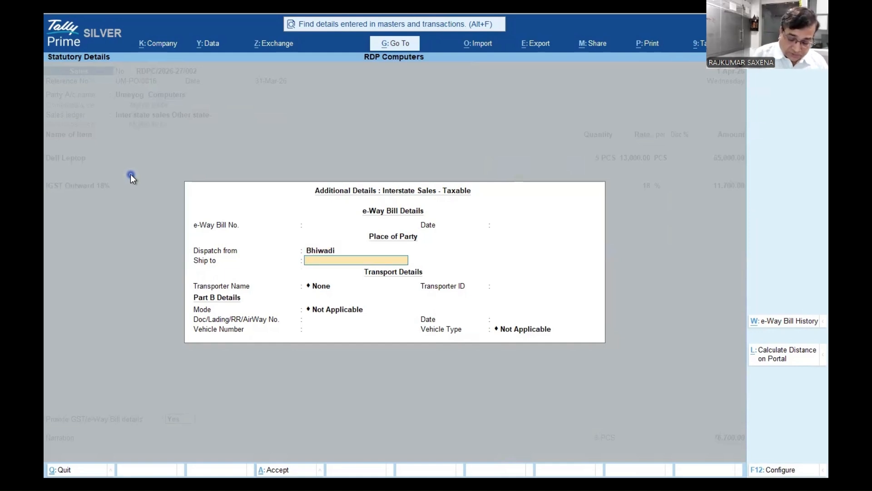
pyautogui.write('POu')
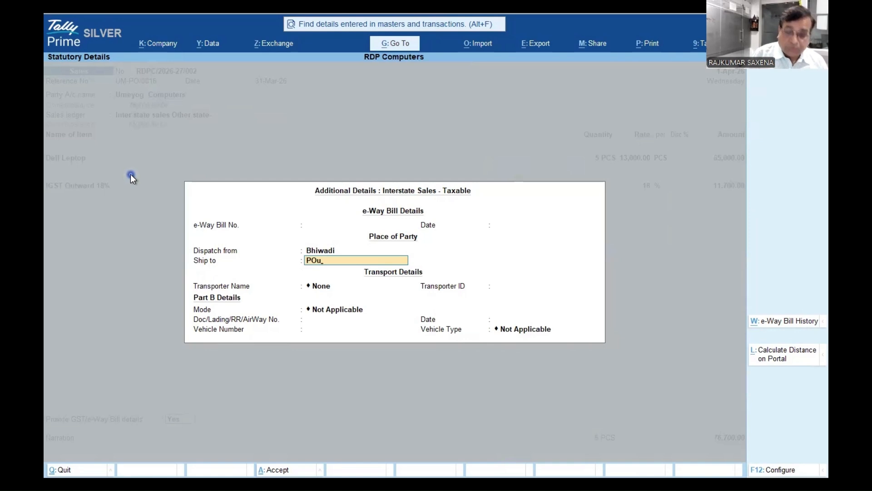
pyautogui.press('BackSpace')
pyautogui.press('BackSpace')
pyautogui.write('R')
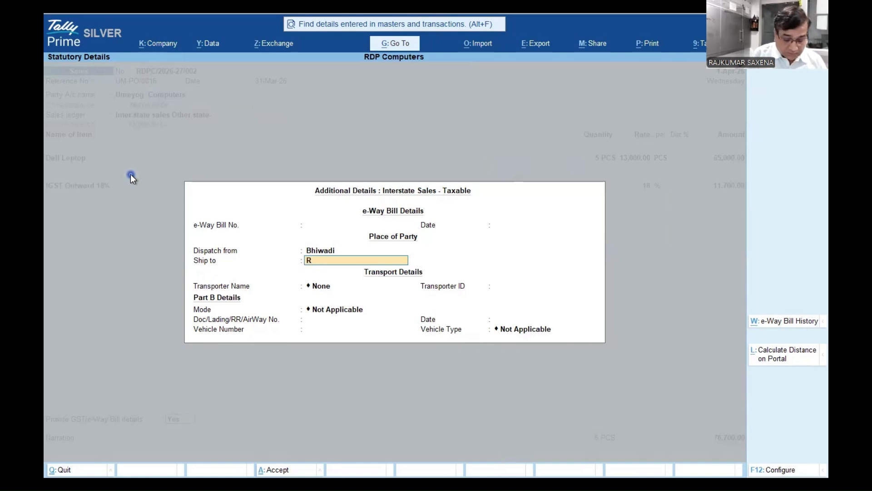
pyautogui.write('ajpura')
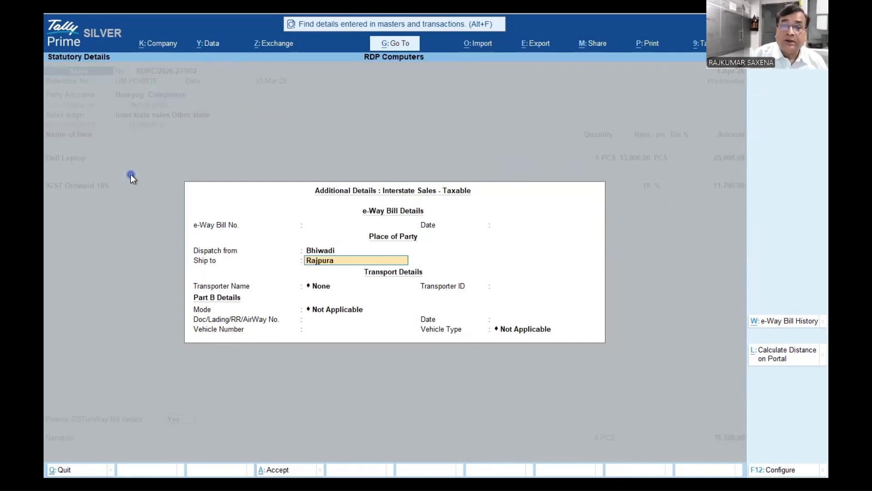
pyautogui.write(' Punj')
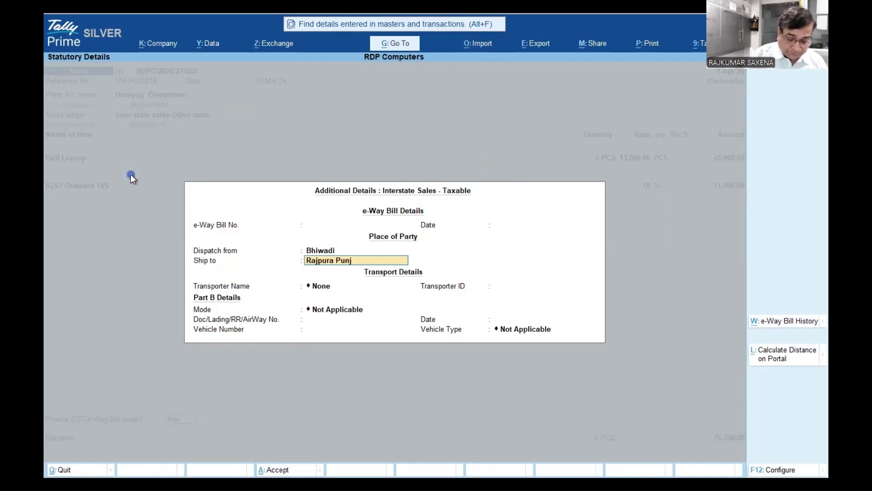
pyautogui.write('ab')
pyautogui.press('Return')
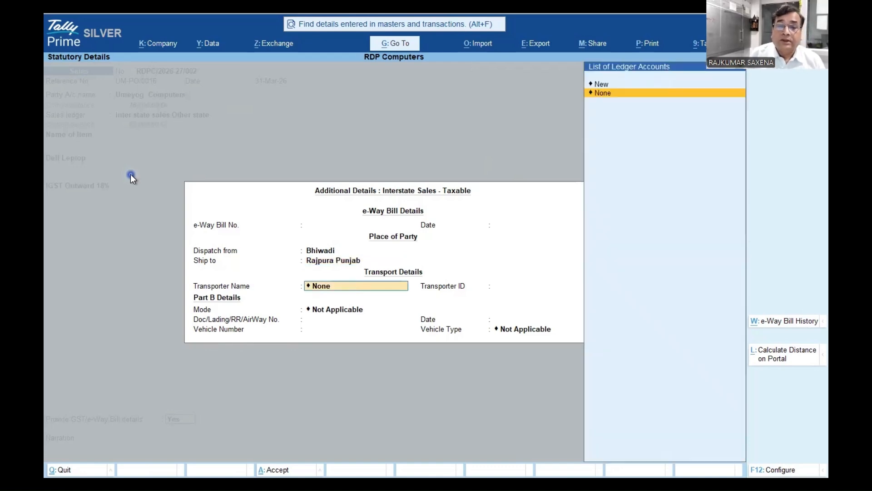
# - Keep the transporter as None, set the transport mode to 1 - Road, and enter the vehicle's registration number
pyautogui.press('Return')
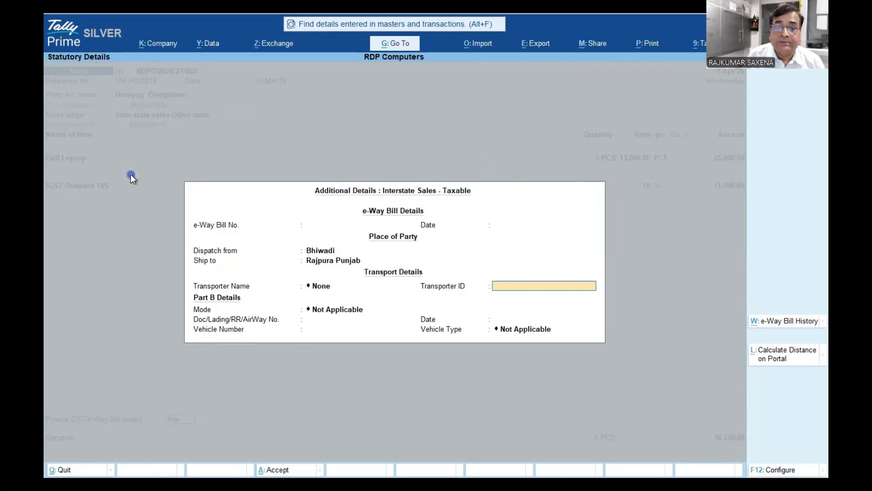
pyautogui.press('Return')
pyautogui.press('Down')
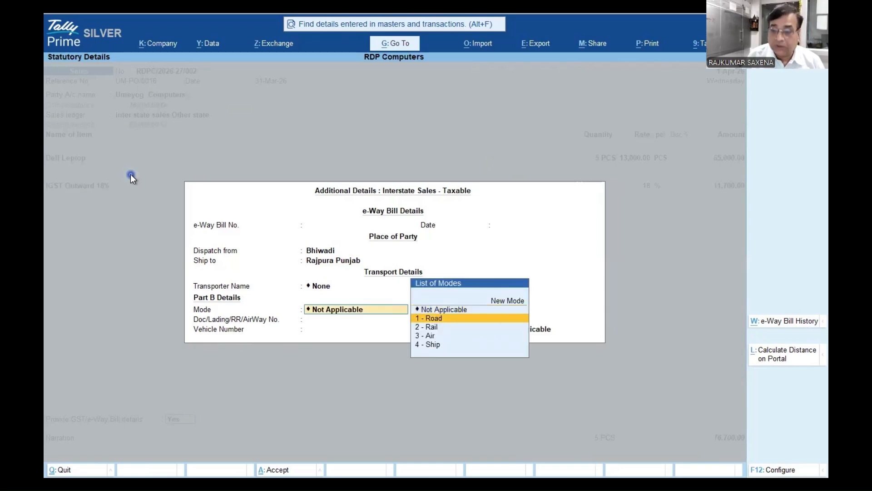
pyautogui.press('Return')
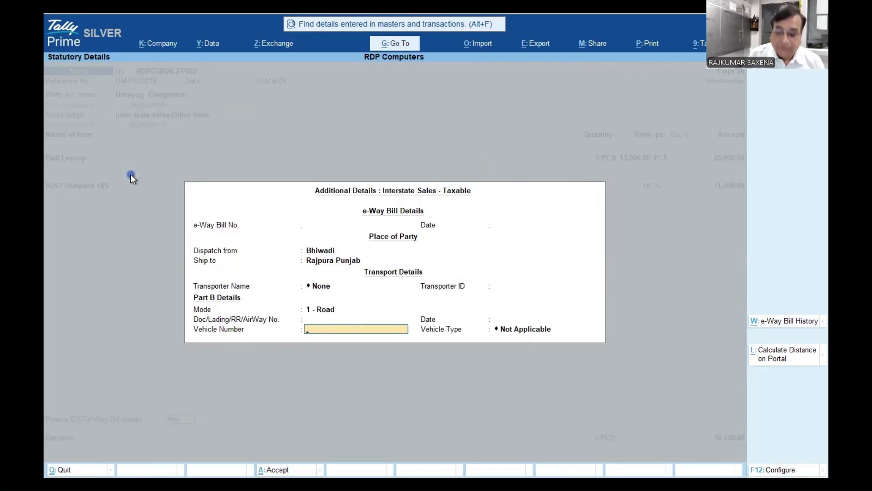
pyautogui.write('HR25')
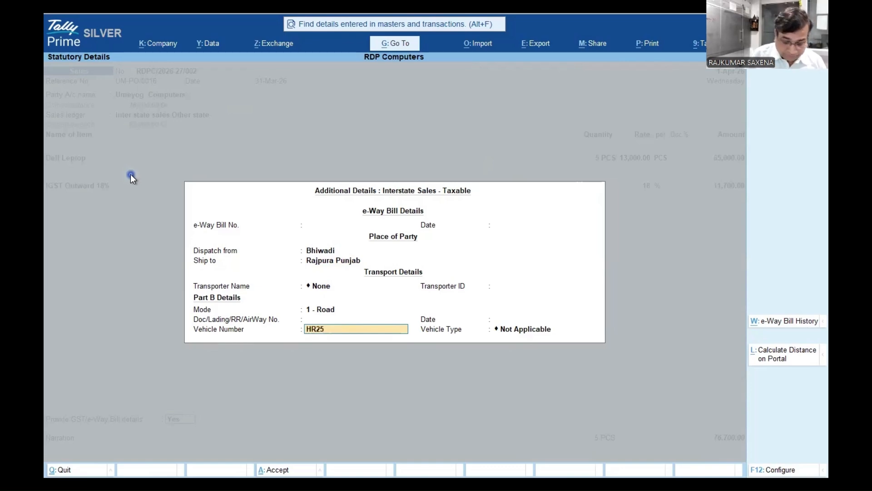
pyautogui.write('P2615')
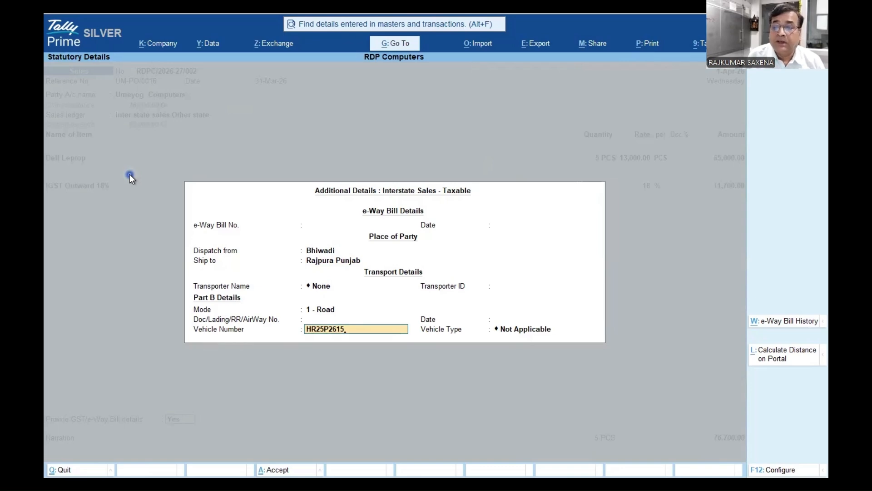
# - Set the vehicle type to R - Regular and complete the e-Way Bill details
pyautogui.press('Return')
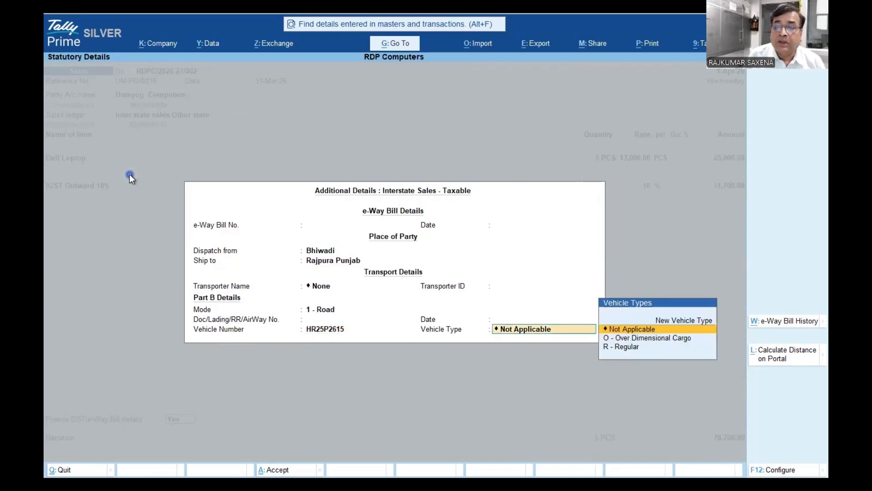
pyautogui.press('Down')
pyautogui.press('Down')
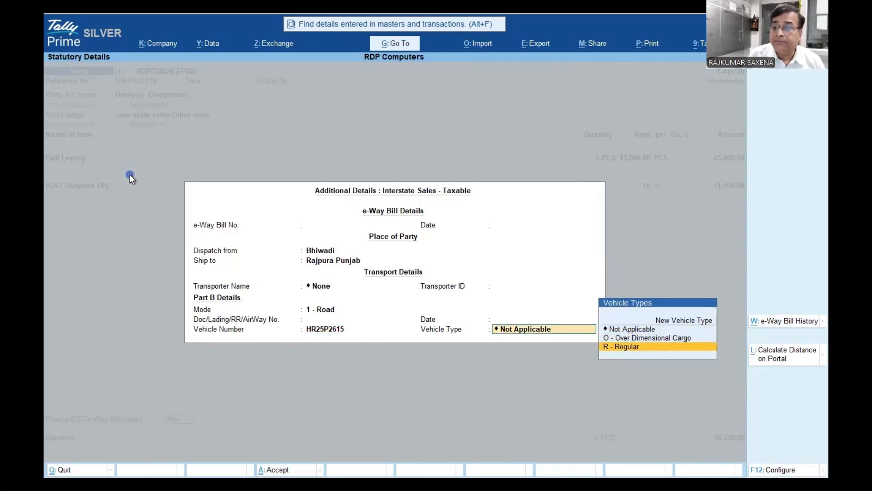
pyautogui.press('Return')
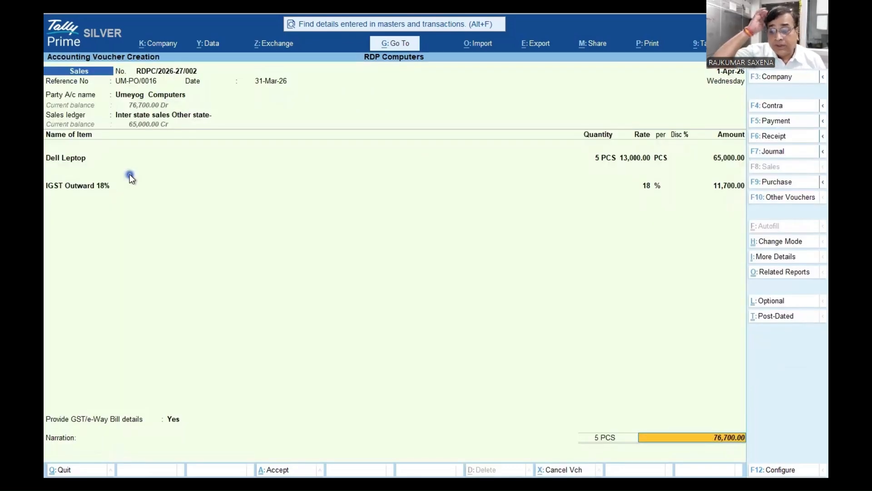
# - Enter the voucher narration "Being 5 Dell Laptop sold to Umeyog computrs"
pyautogui.press('Return')
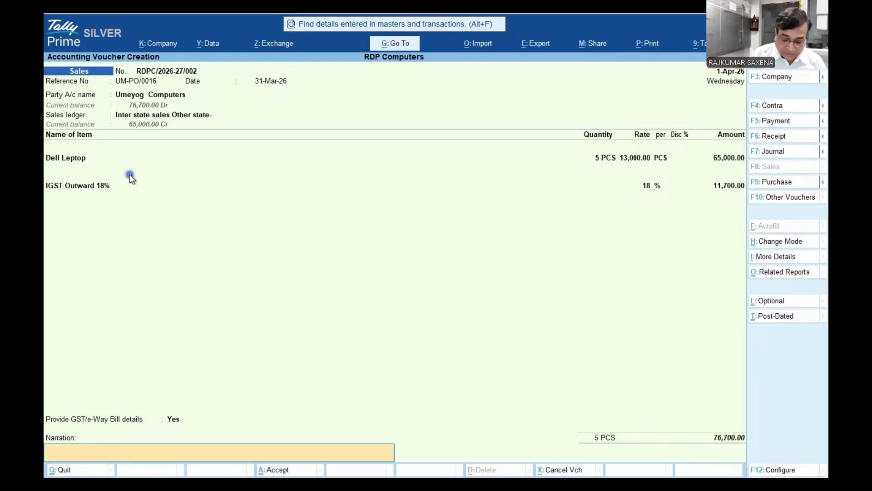
pyautogui.write('Being 5')
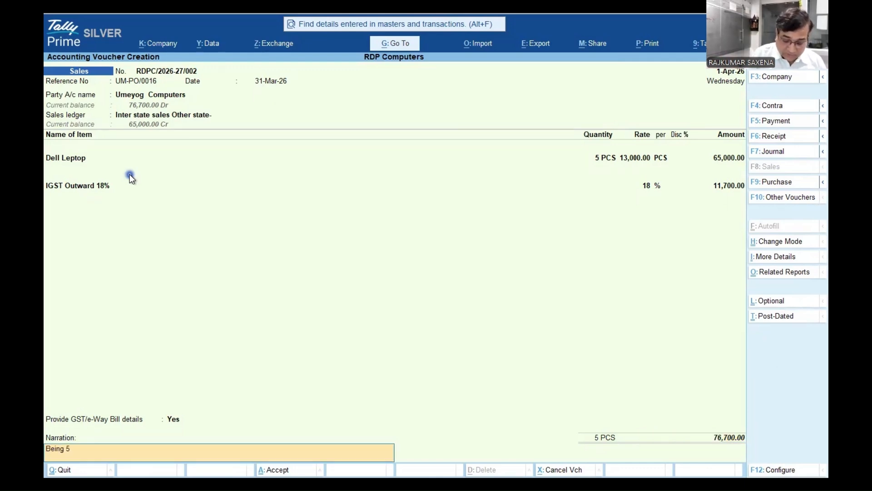
pyautogui.write(' Dell Lap')
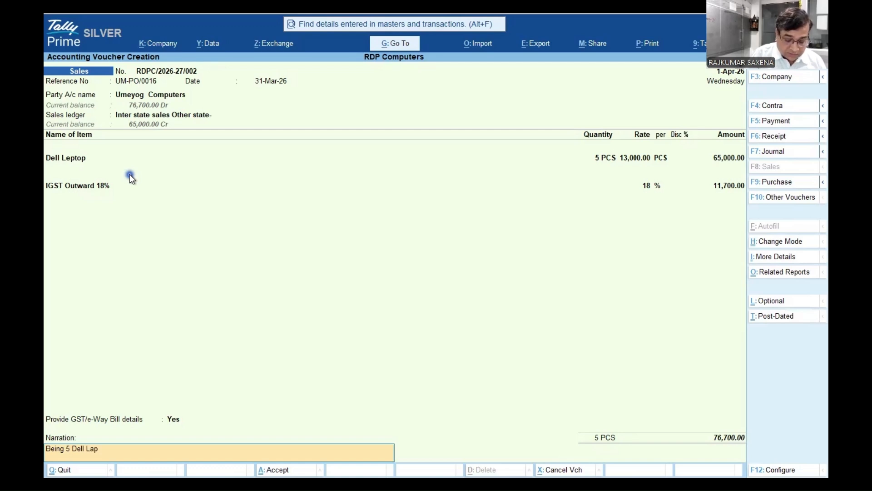
pyautogui.write('top')
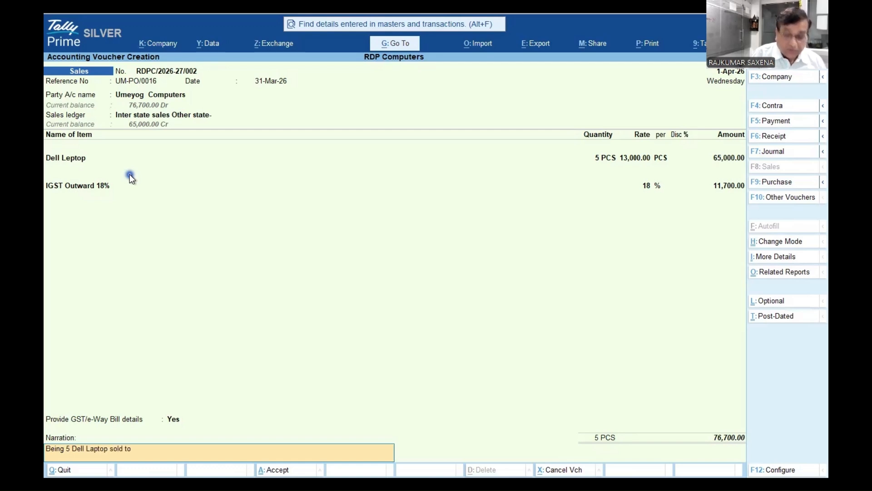
pyautogui.write(' sold to')
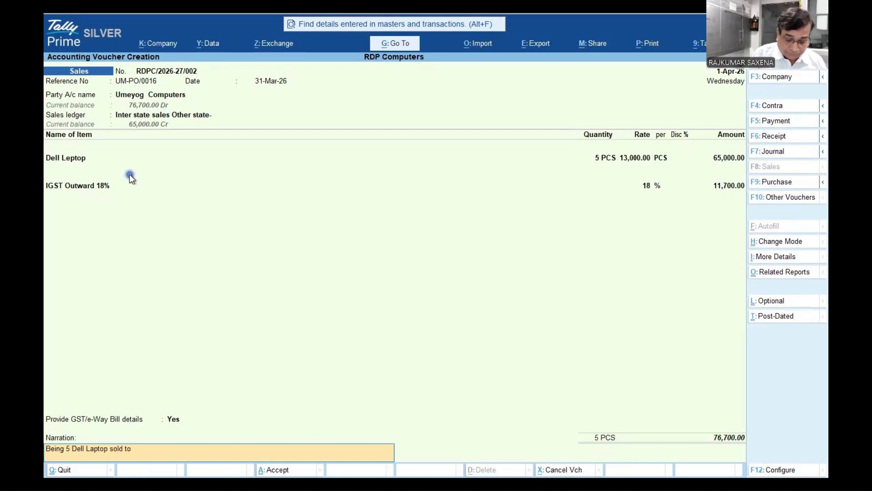
pyautogui.write(' Umeyog compu')
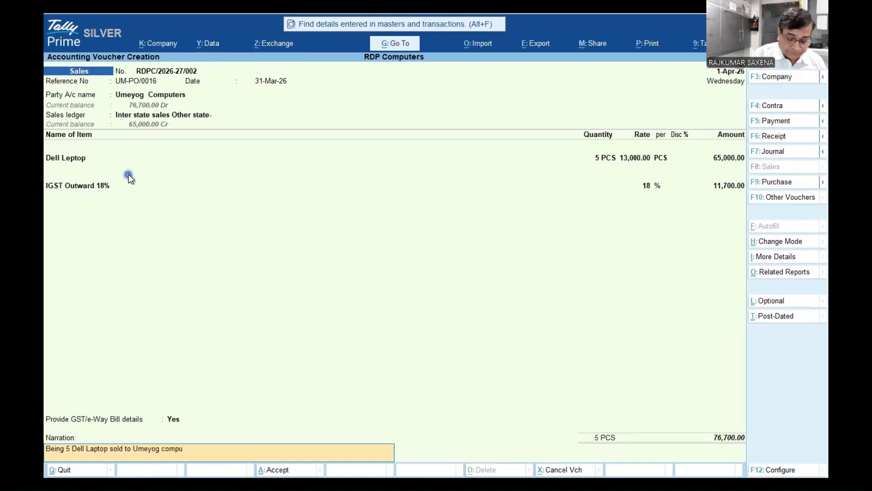
pyautogui.write('trs')
# - Try to save the completed sales voucher
pyautogui.press('Return')
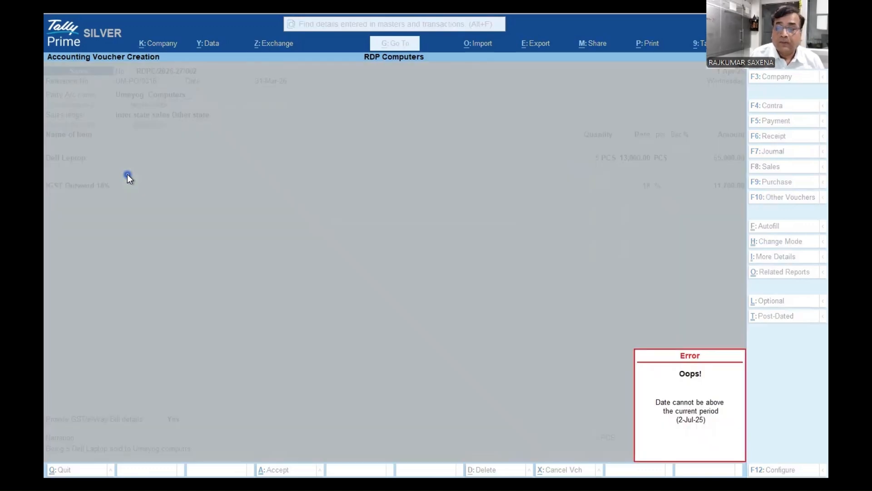
pyautogui.press('Escape')
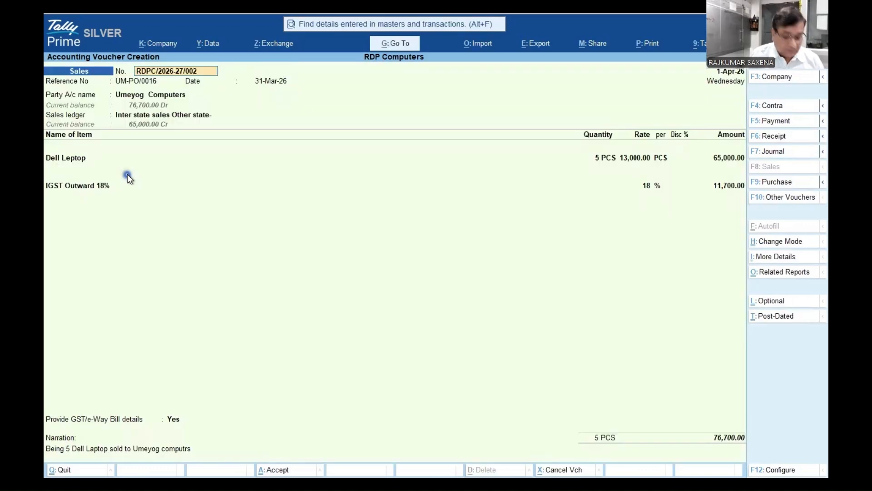
pyautogui.hotkey('ctrl', 'a')
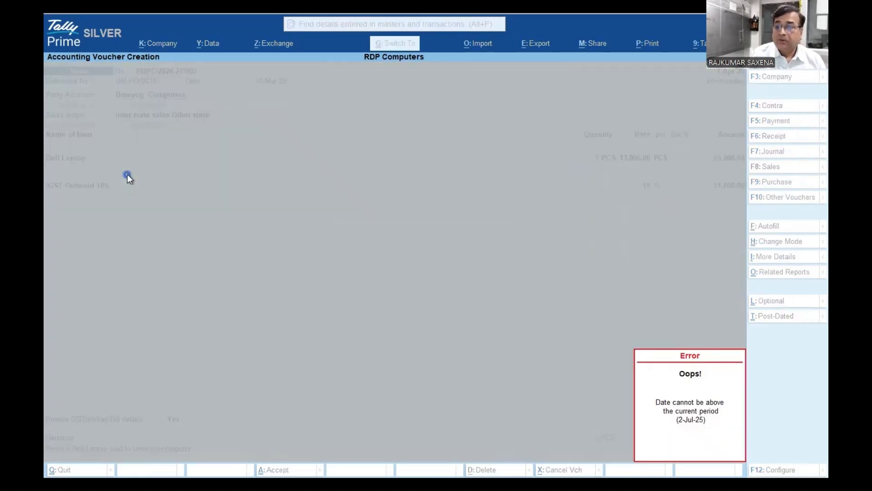
pyautogui.press('Escape')
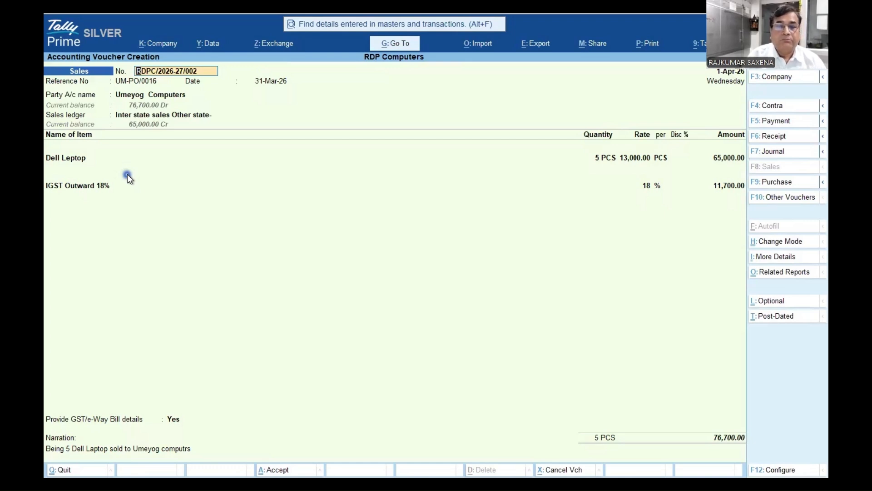